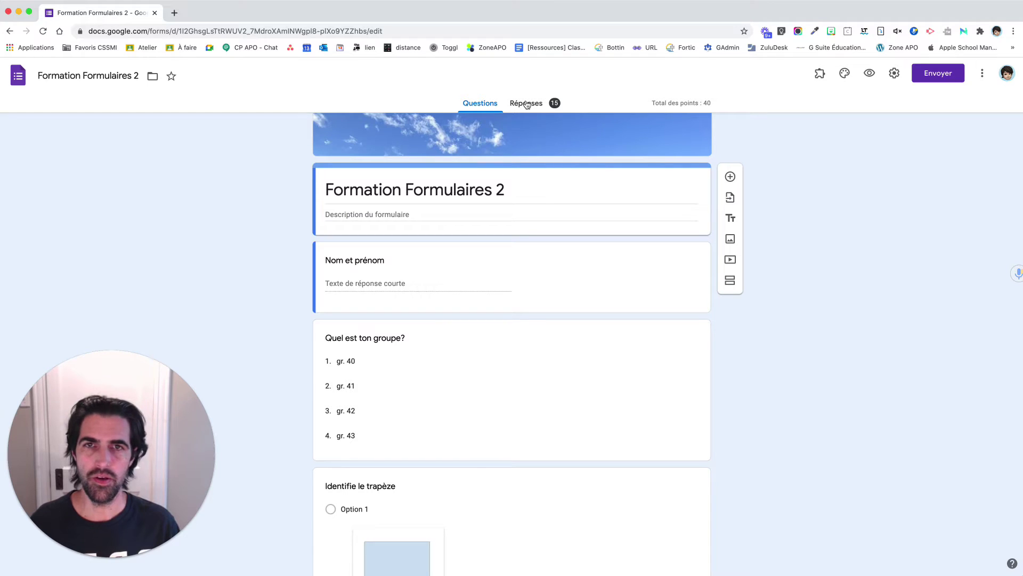
- Review the form's questions and the summary of its collected responses, then return to the questions
scroll(526, 105, "down", 3)
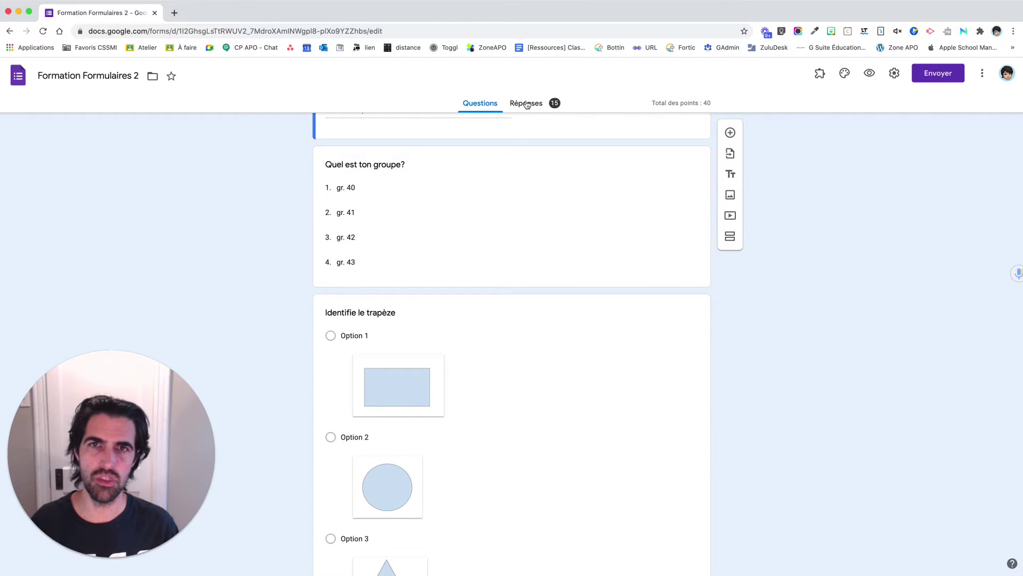
left_click(526, 104)
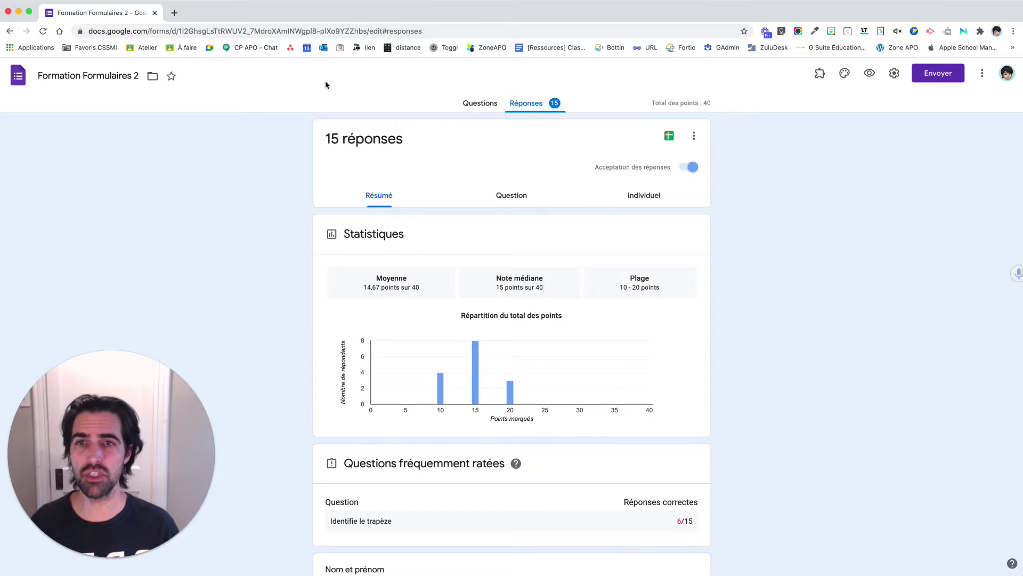
scroll(302, 319, "down", 3)
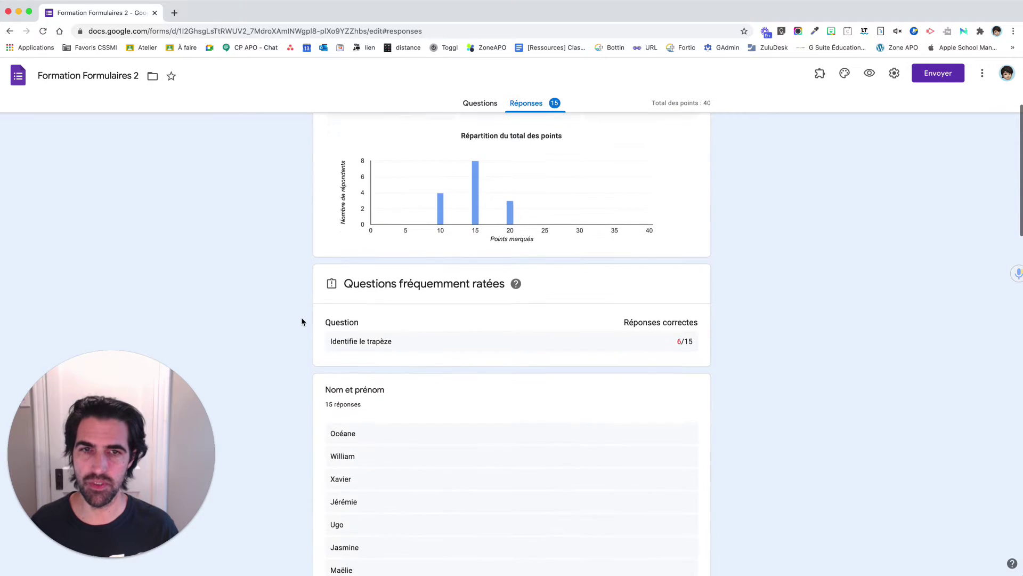
scroll(301, 321, "down", 8)
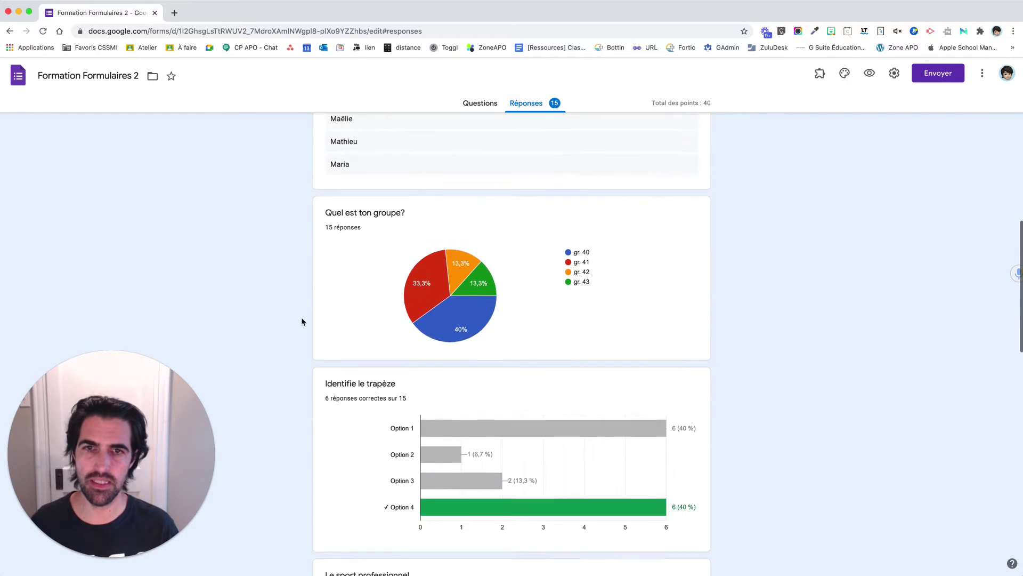
scroll(302, 321, "down", 8)
scroll(302, 322, "up", 20)
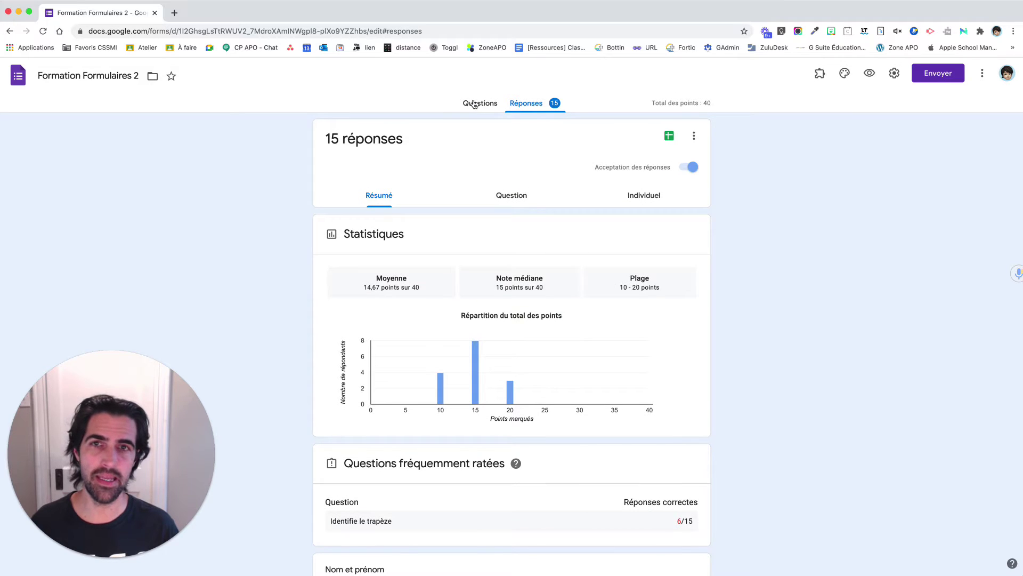
left_click(474, 104)
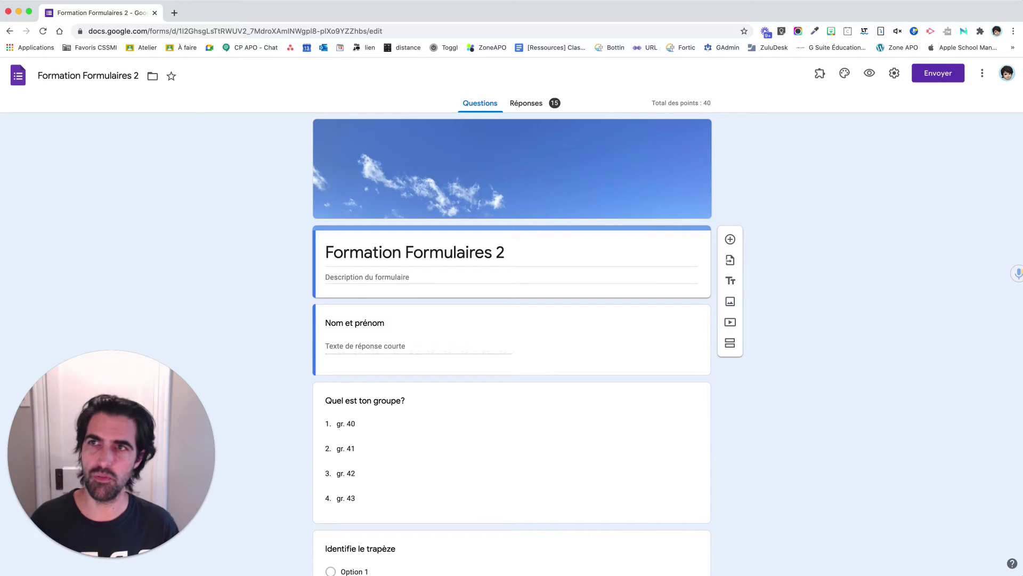
- Go back to the list of recent forms and reopen Formation Formulaires 2
left_click(13, 75)
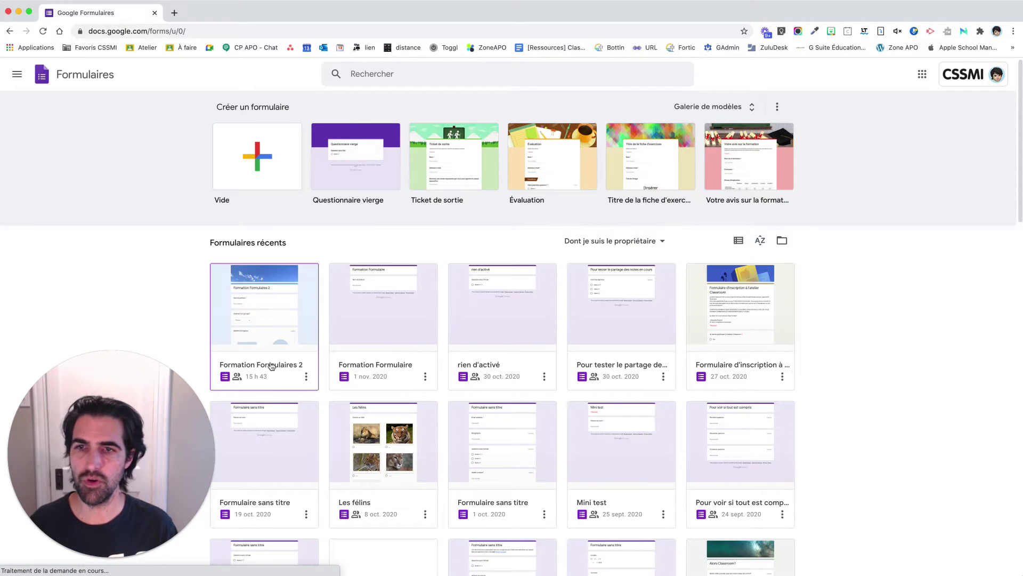
left_click(267, 367)
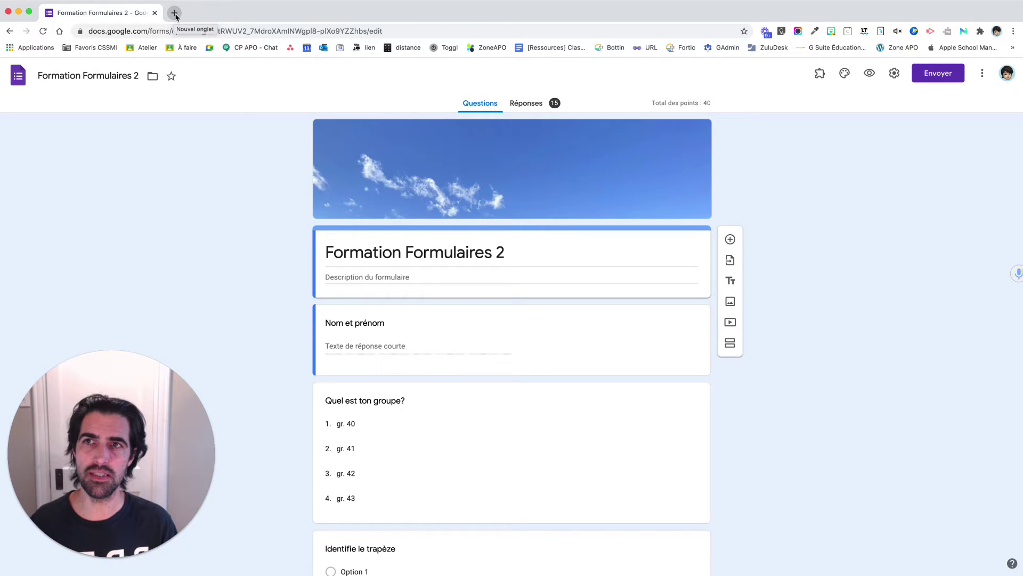
- In a new browser tab, switch to Classroom and open the student work for the Formulaire 2 assignment in Classe test pour l'ATELIER
left_click(173, 13)
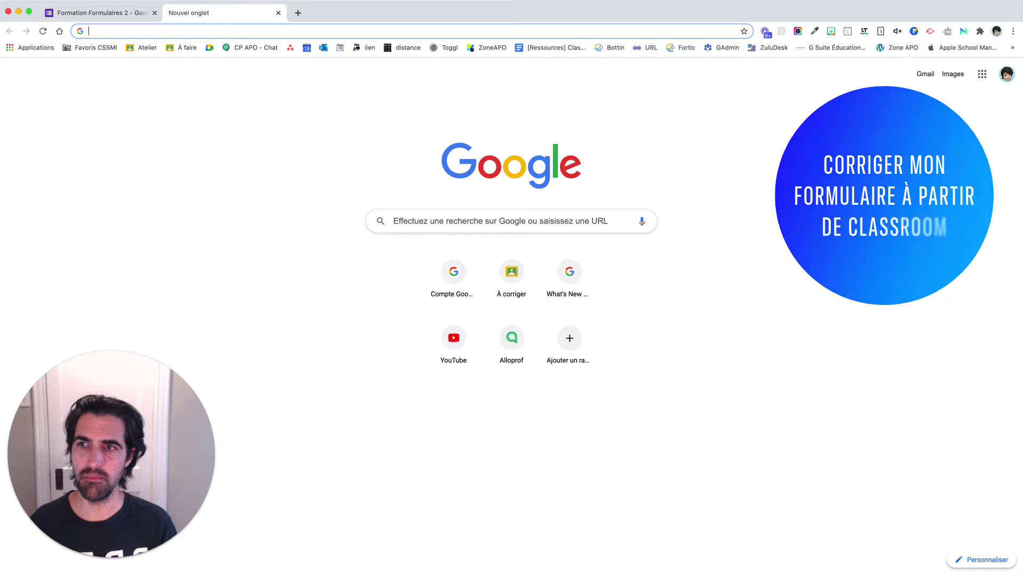
left_click(143, 47)
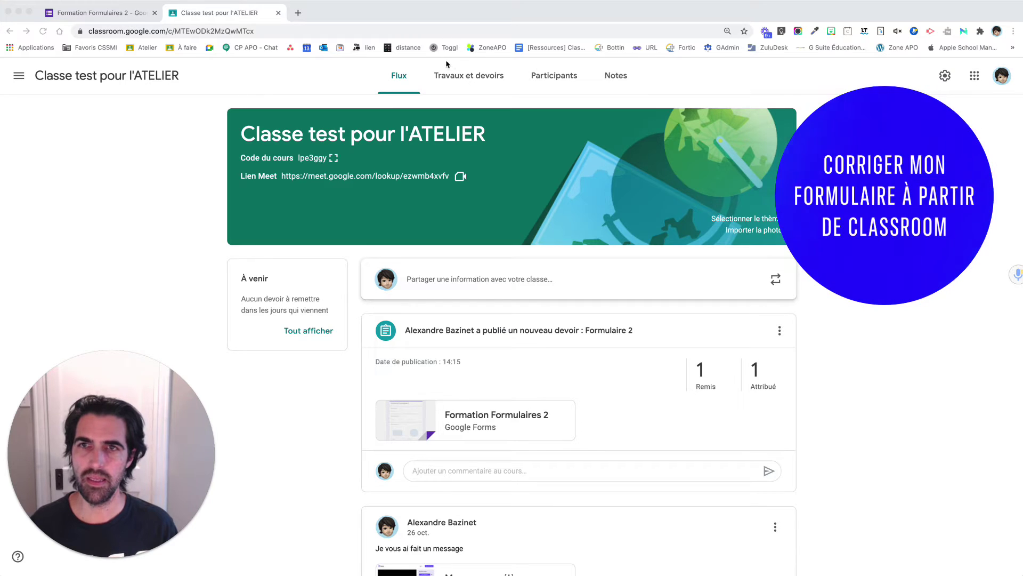
left_click(473, 79)
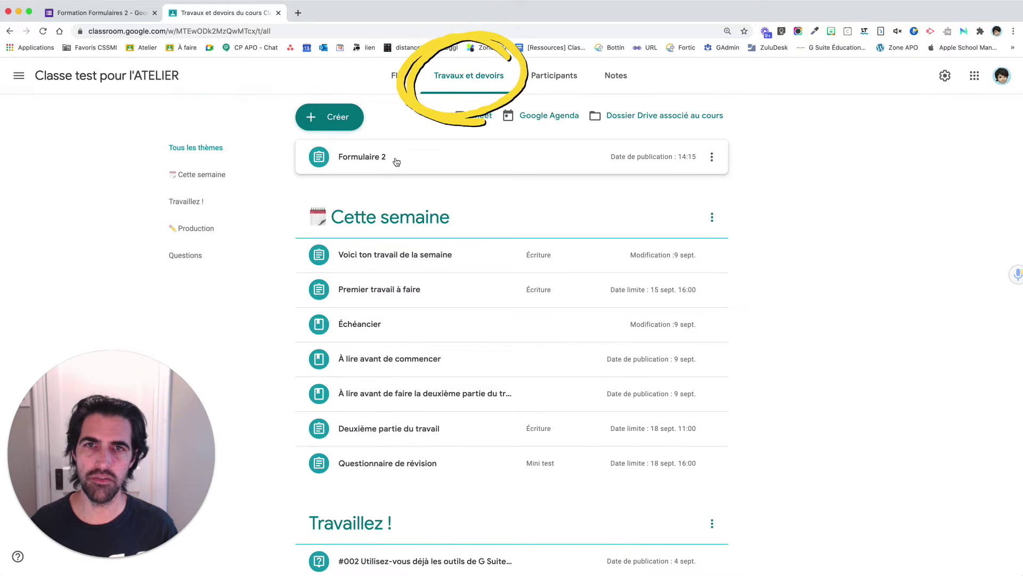
left_click(398, 161)
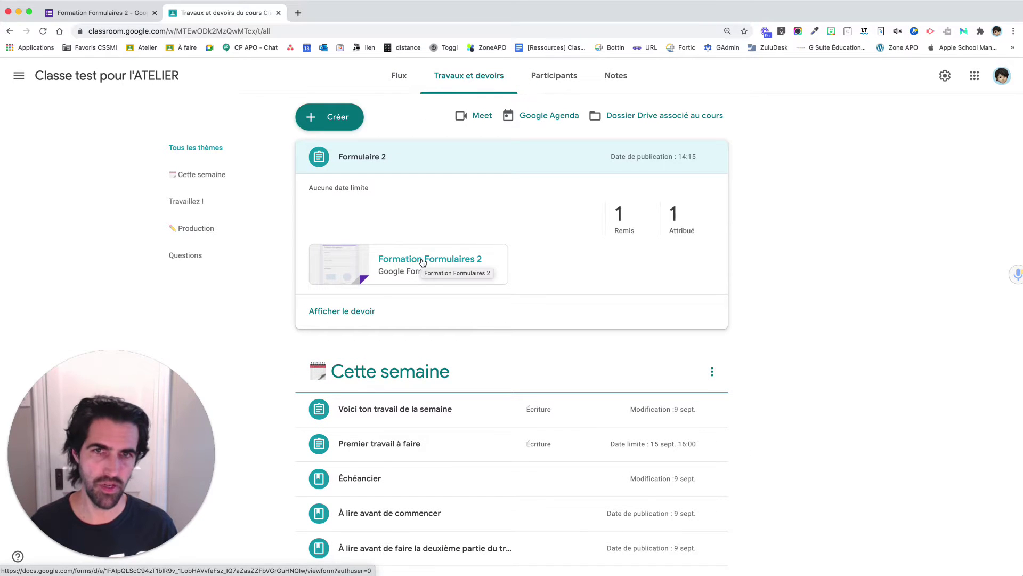
left_click(367, 312)
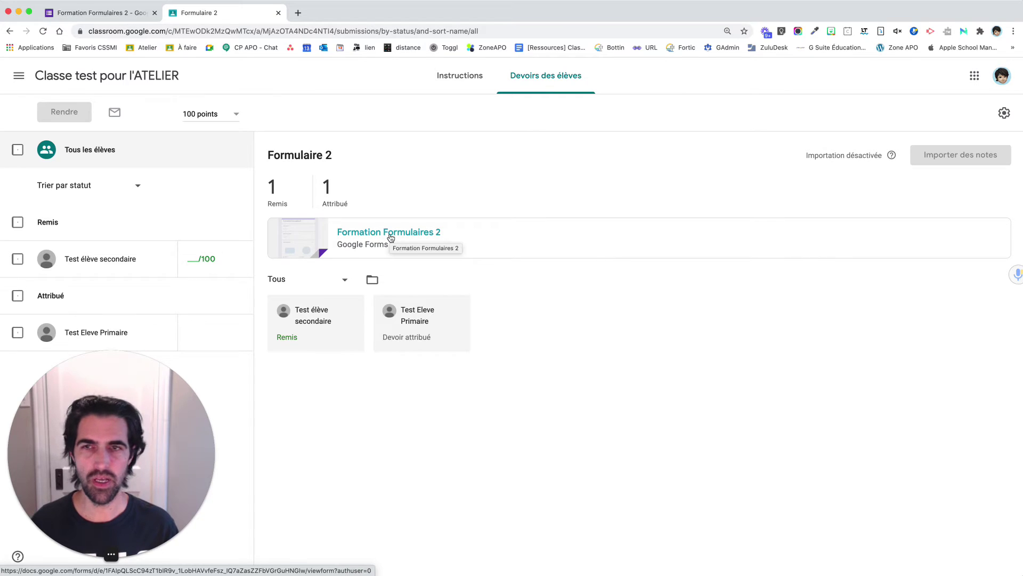
- Open the Formation Formulaires 2 form attached to the assignment and switch it to editing mode
left_click(378, 238)
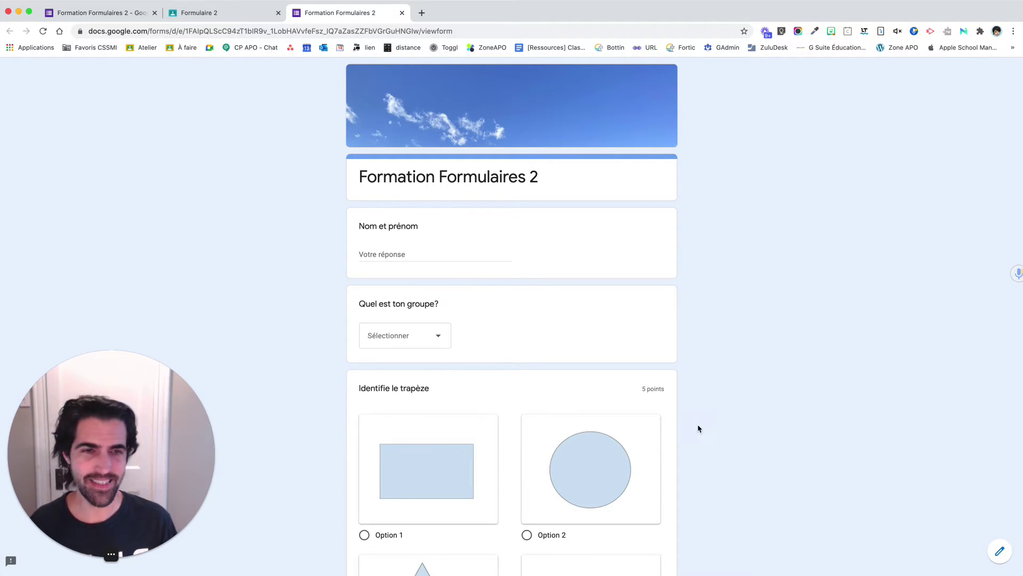
left_click(1002, 553)
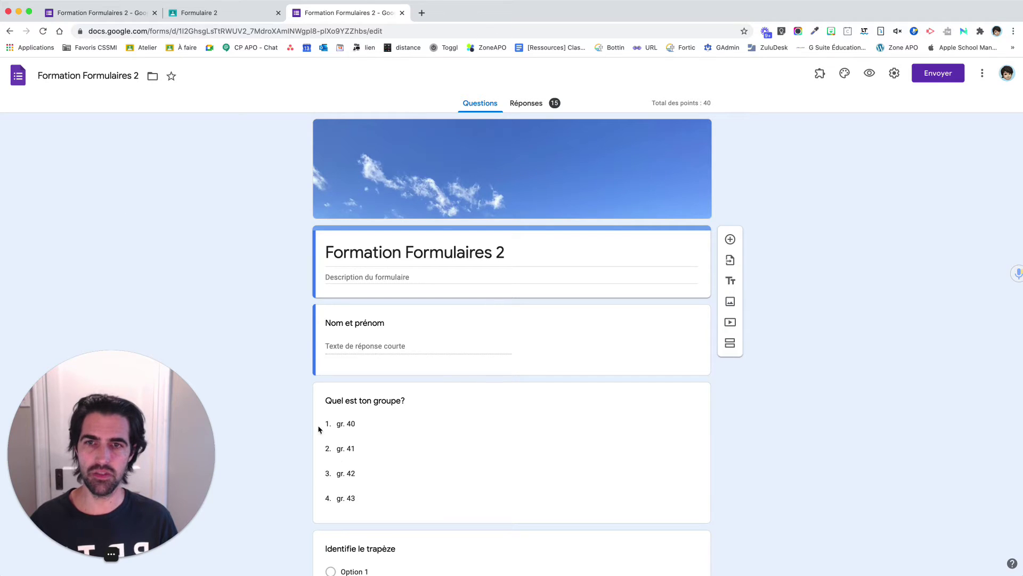
- Examine the response summary, including score statistics, frequently missed questions and the results for each question
left_click(531, 104)
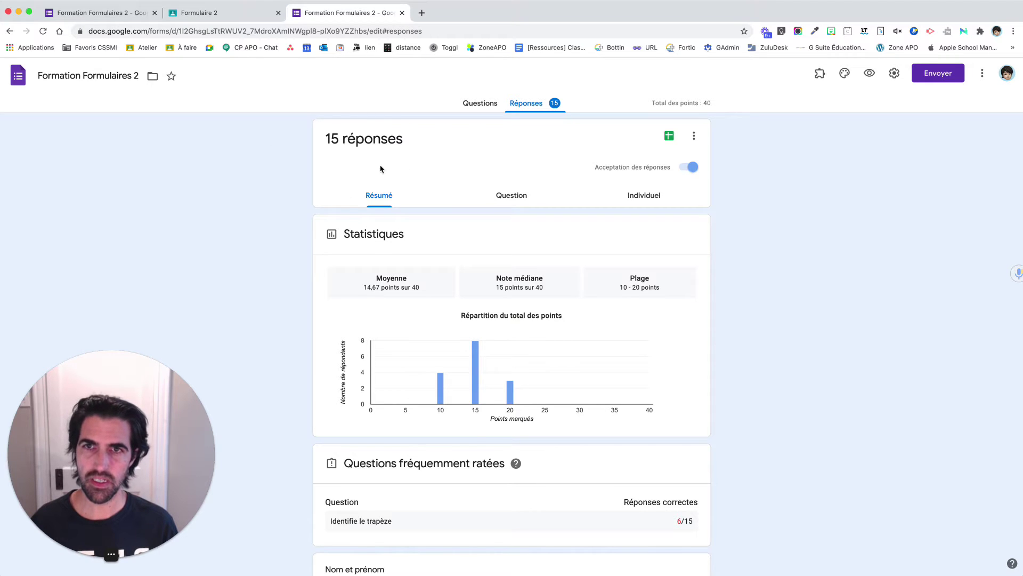
scroll(379, 303, "down", 8)
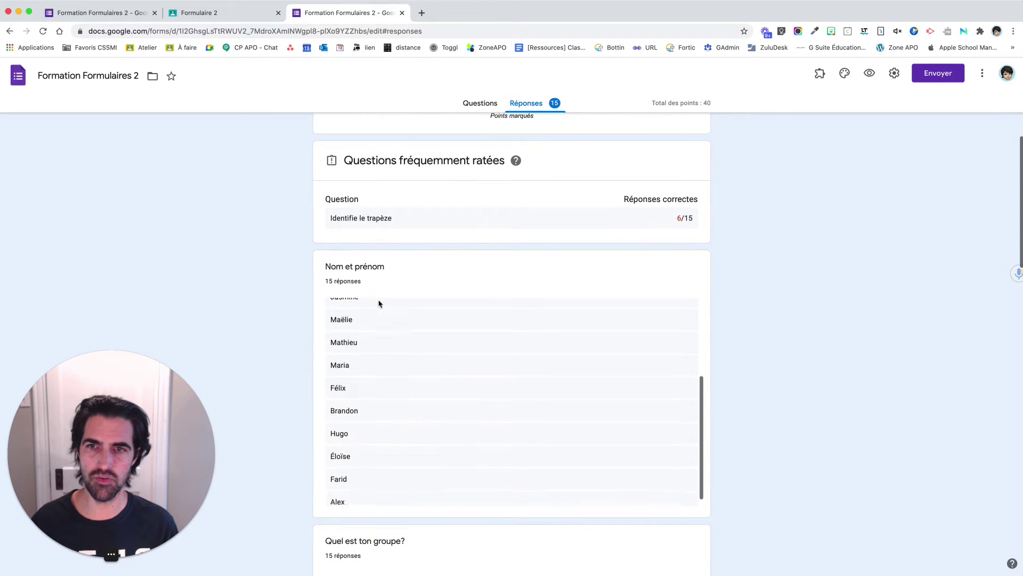
scroll(379, 304, "up", 3)
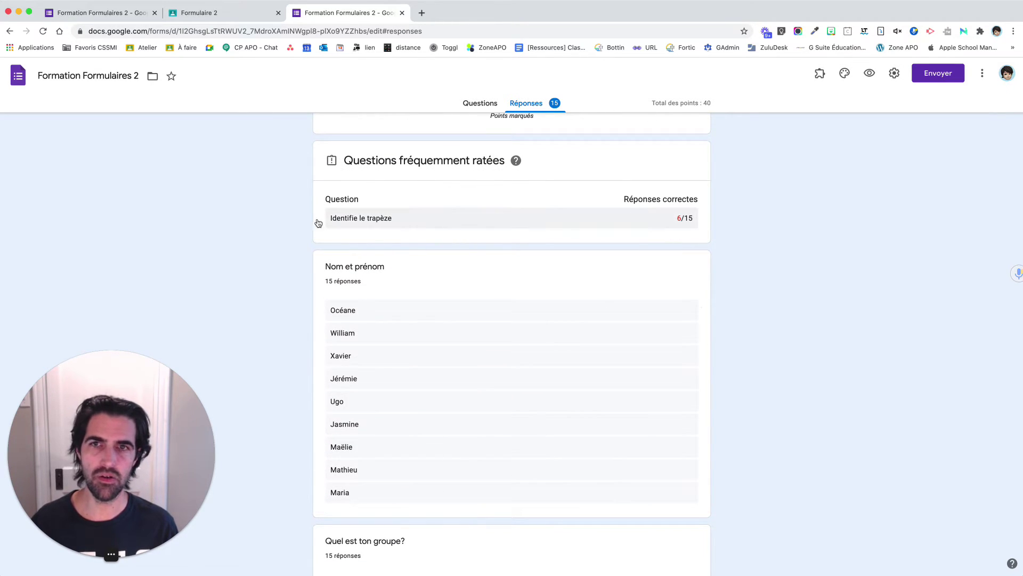
scroll(260, 279, "down", 1)
scroll(261, 279, "down", 10)
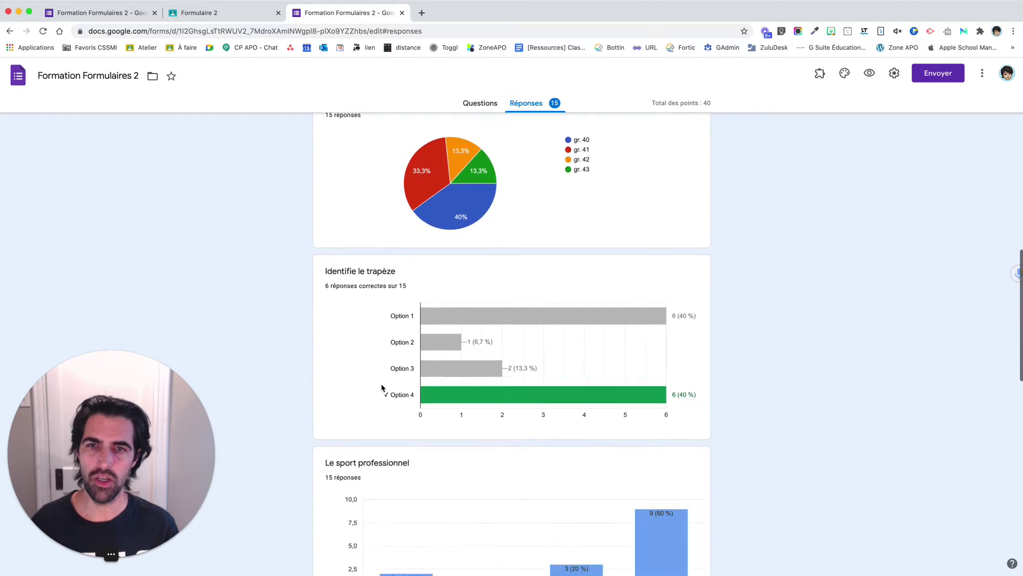
scroll(381, 388, "down", 8)
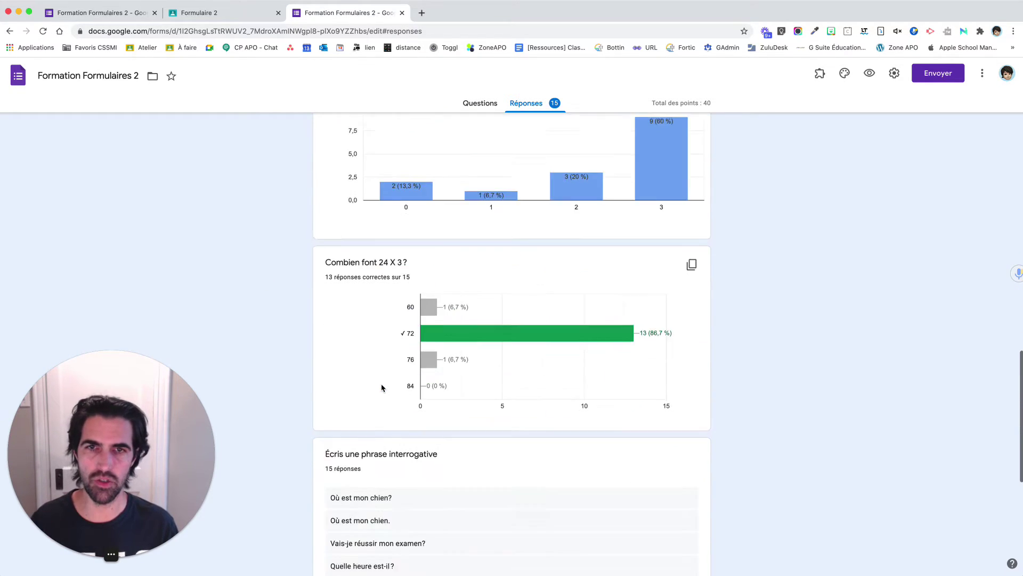
scroll(382, 387, "down", 5)
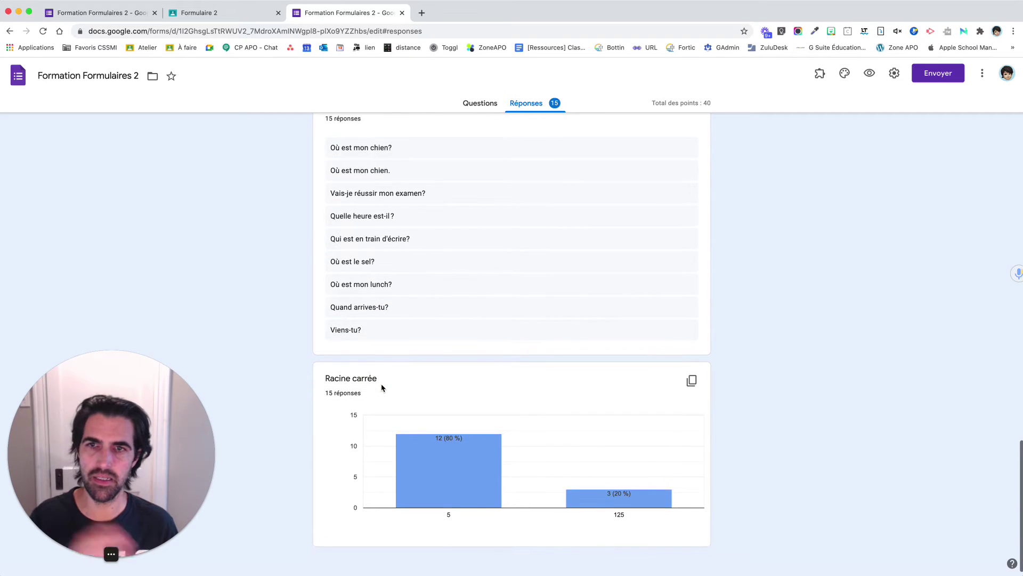
scroll(382, 388, "up", 20)
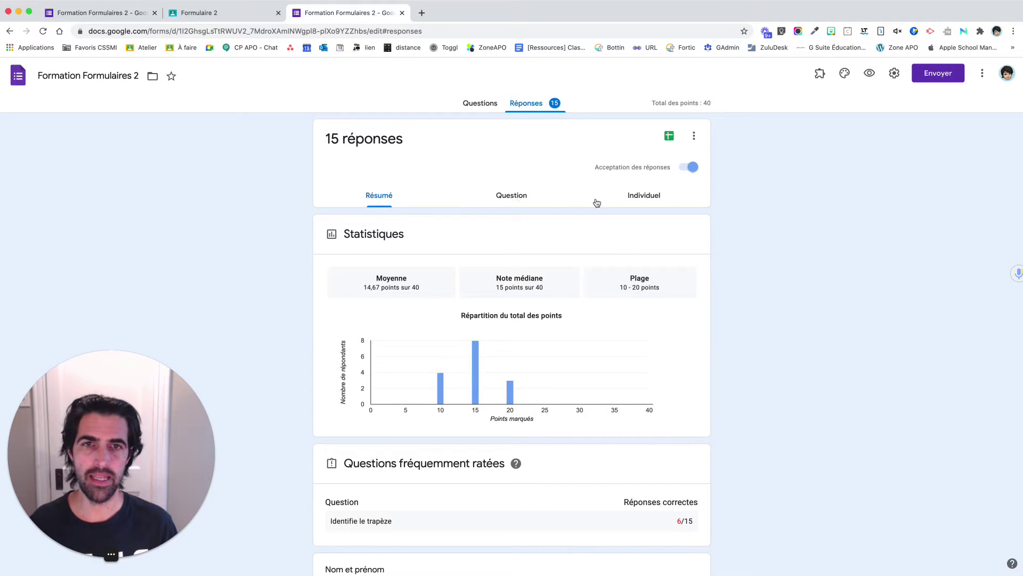
- Show the responses individually and examine the first student's answers, points and automatic feedback for each question
left_click(643, 198)
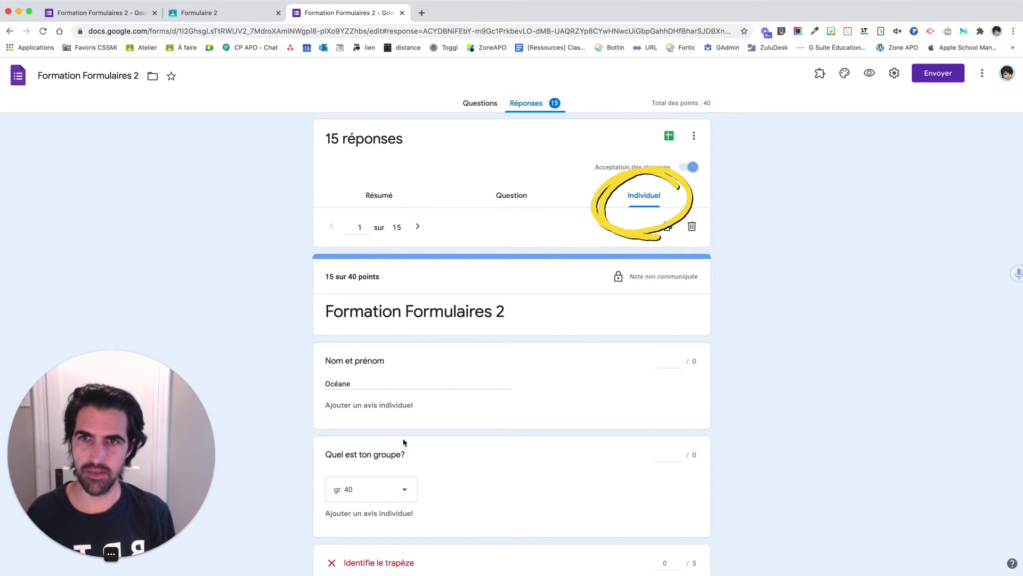
scroll(403, 441, "down", 3)
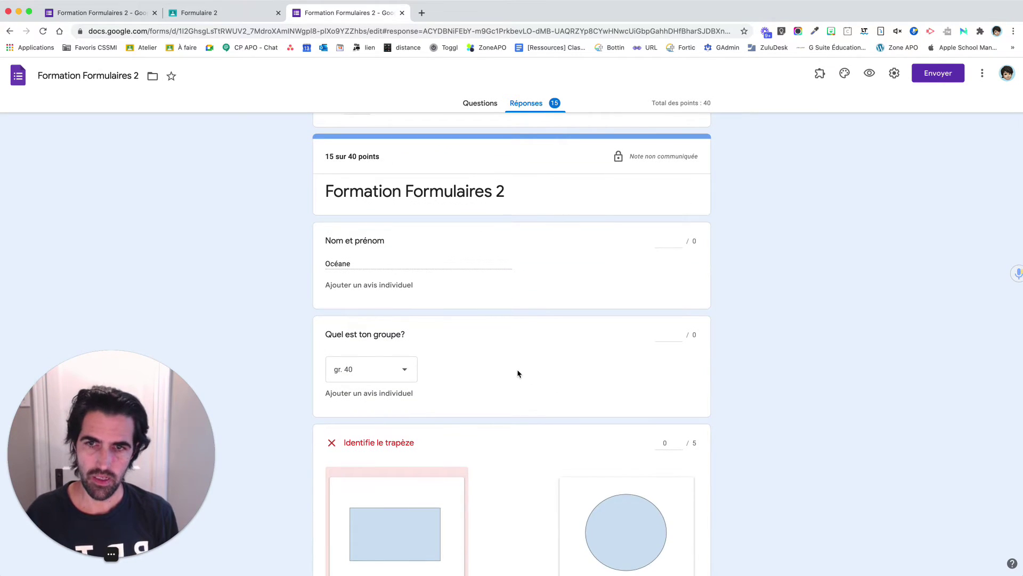
scroll(518, 373, "down", 3)
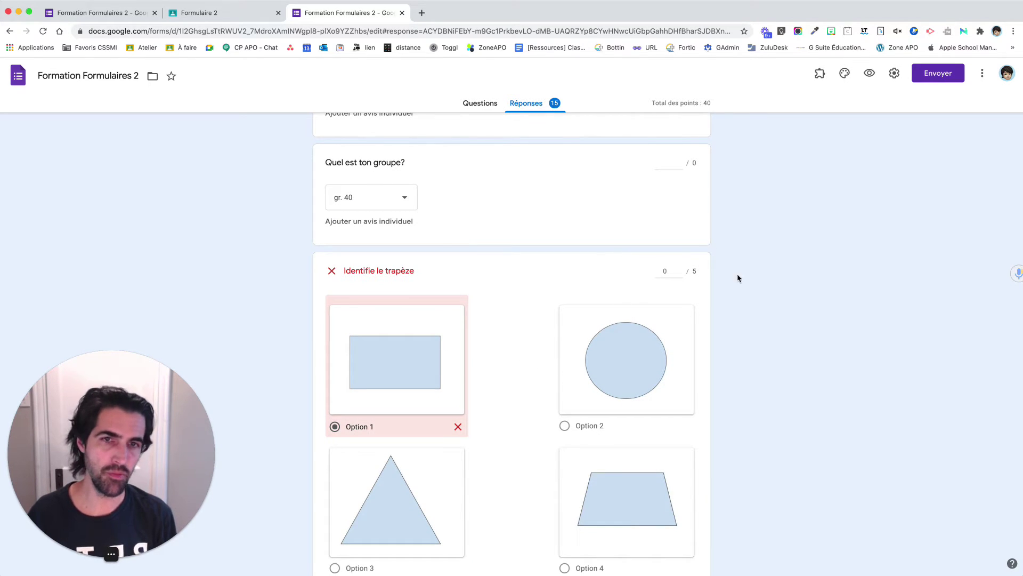
scroll(761, 309, "down", 5)
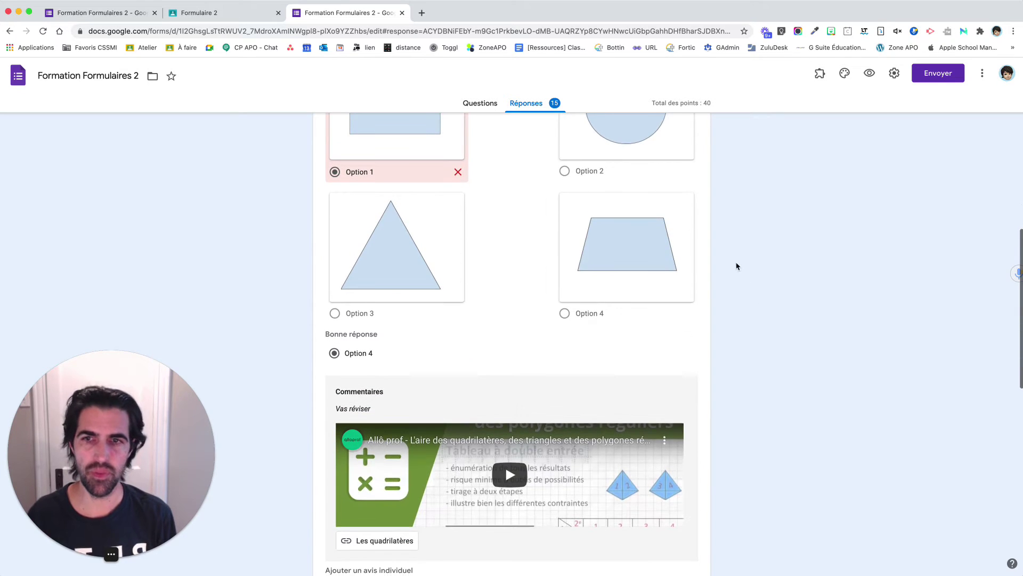
scroll(306, 455, "down", 1)
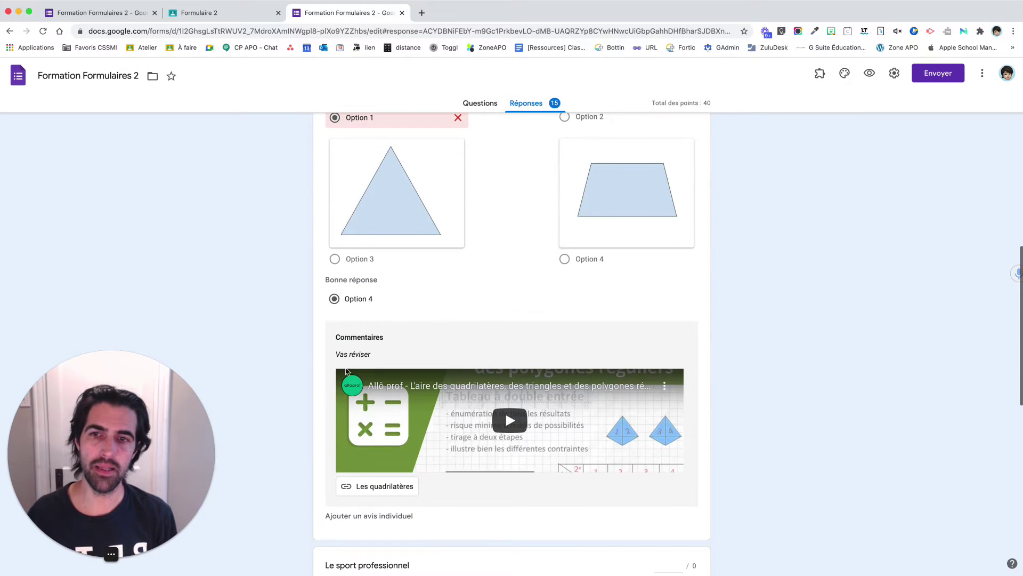
scroll(365, 384, "down", 1)
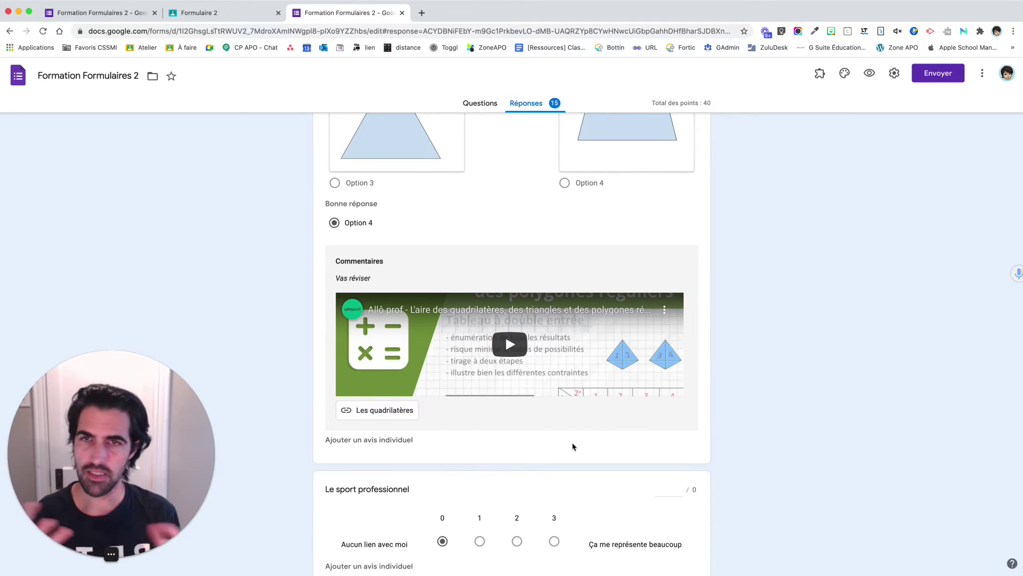
scroll(573, 446, "down", 4)
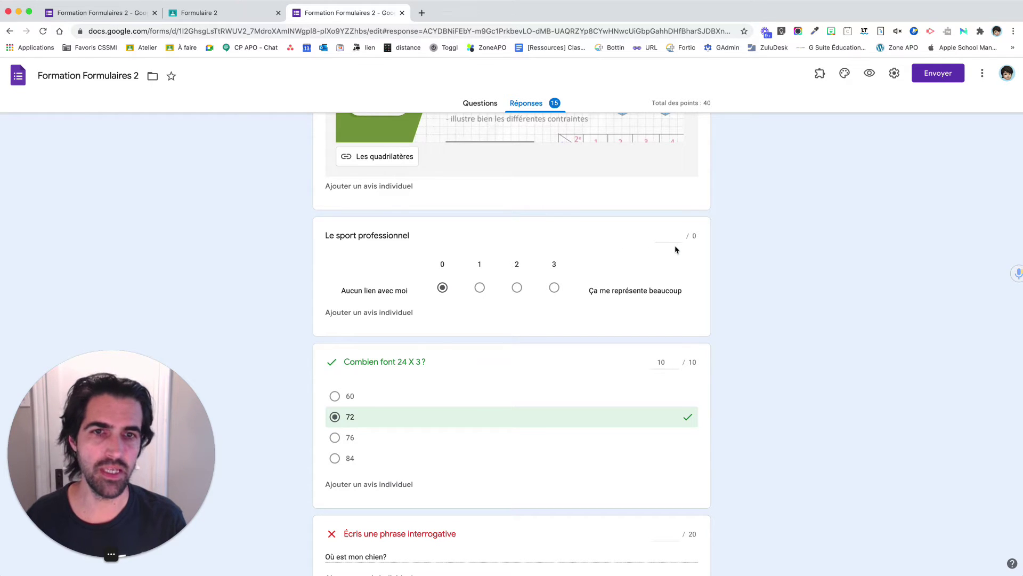
scroll(776, 298, "down", 3)
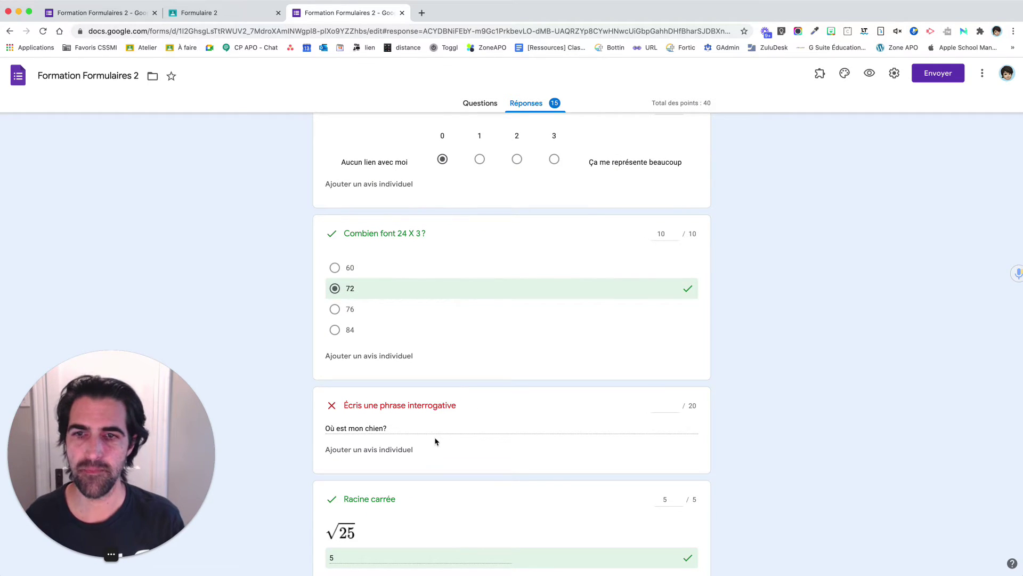
scroll(434, 441, "down", 2)
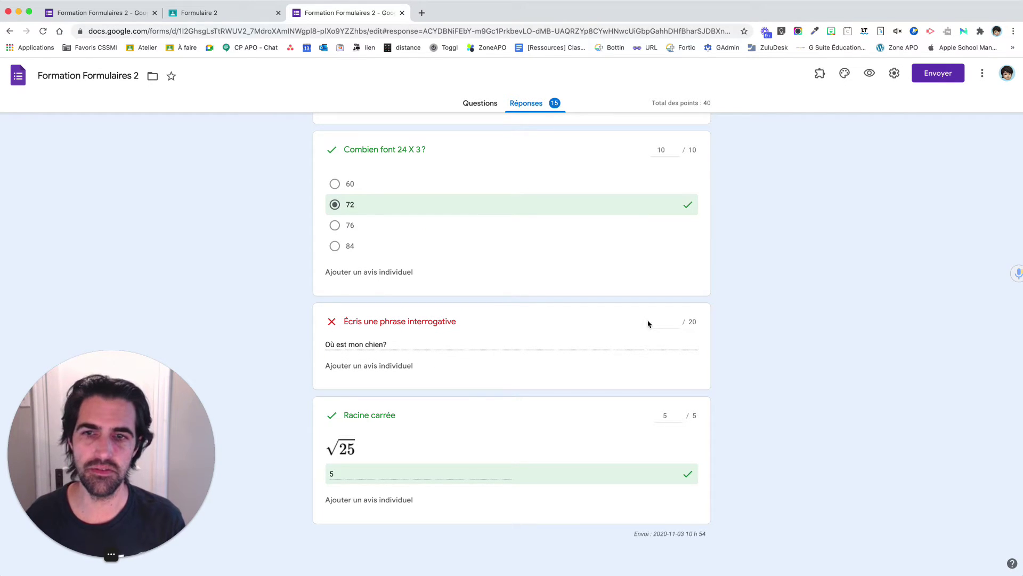
- Award the first student 20 points for the question Écris une phrase interrogative
left_click(662, 324)
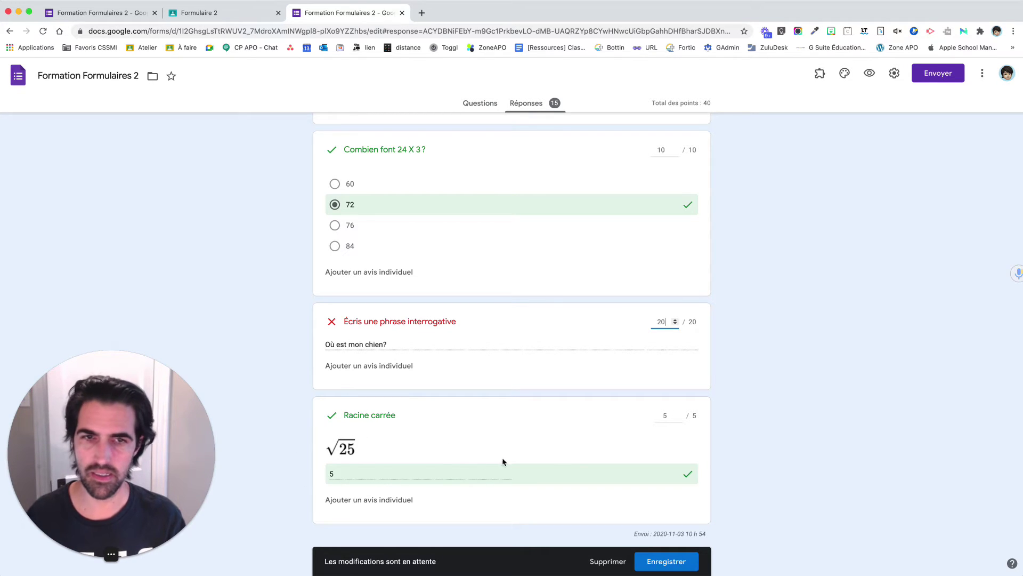
left_click(331, 474)
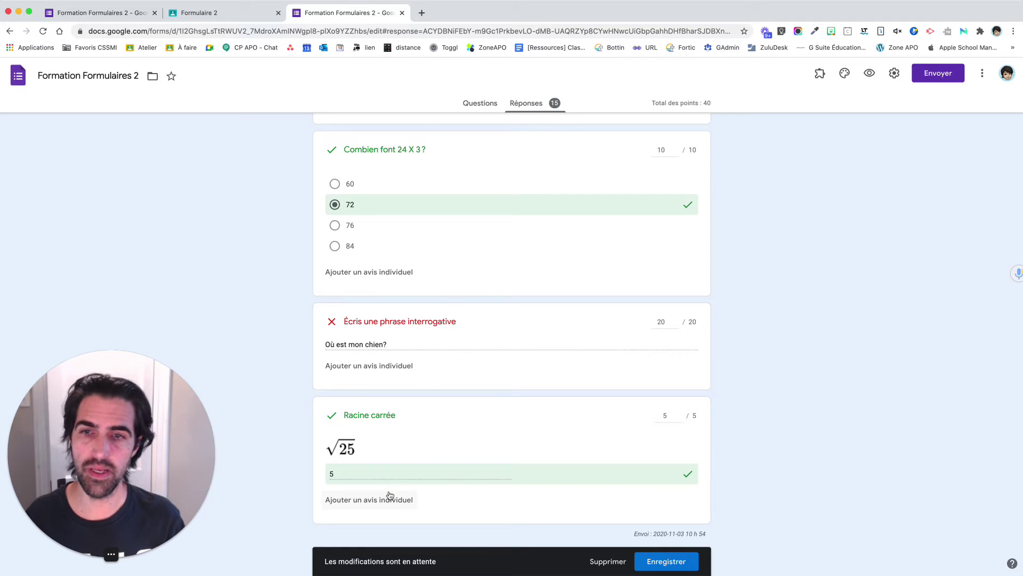
- Add the individual feedback "Tu aurais pu faire une phrase plus longue." to the first student's answer for Écris une phrase interrogative
left_click(381, 367)
left_click(397, 141)
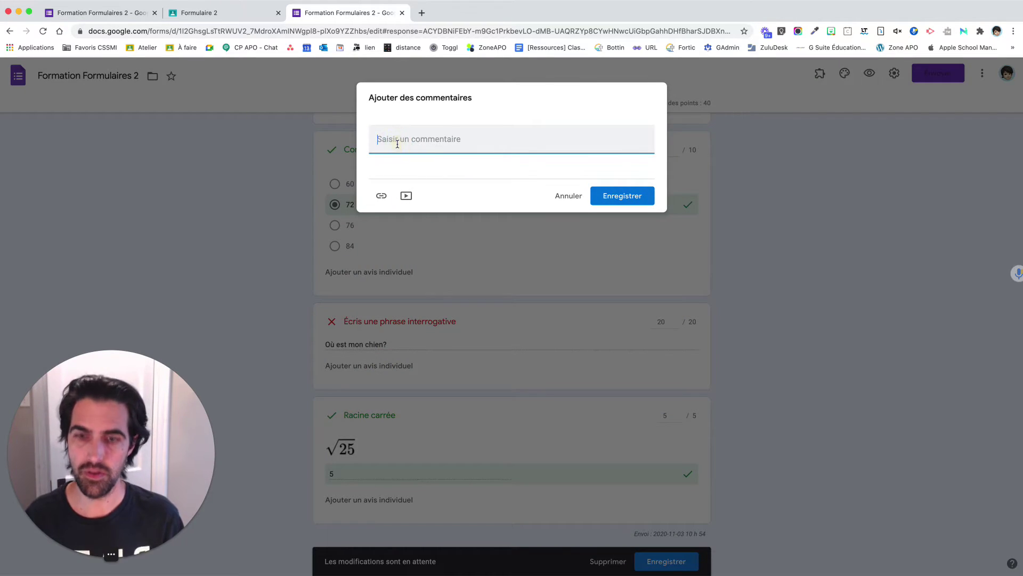
type("Tu au")
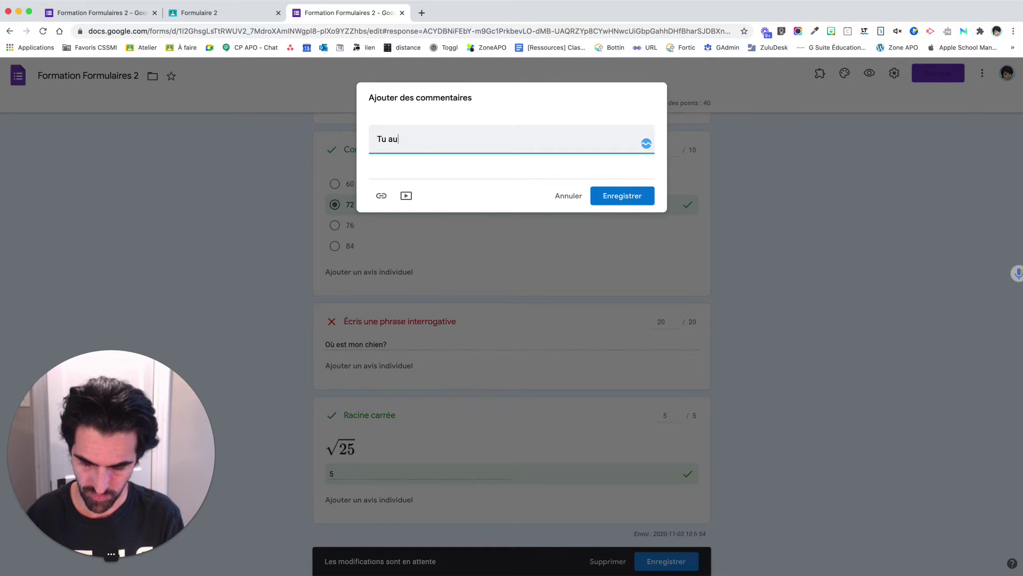
type("rais pu faire une p")
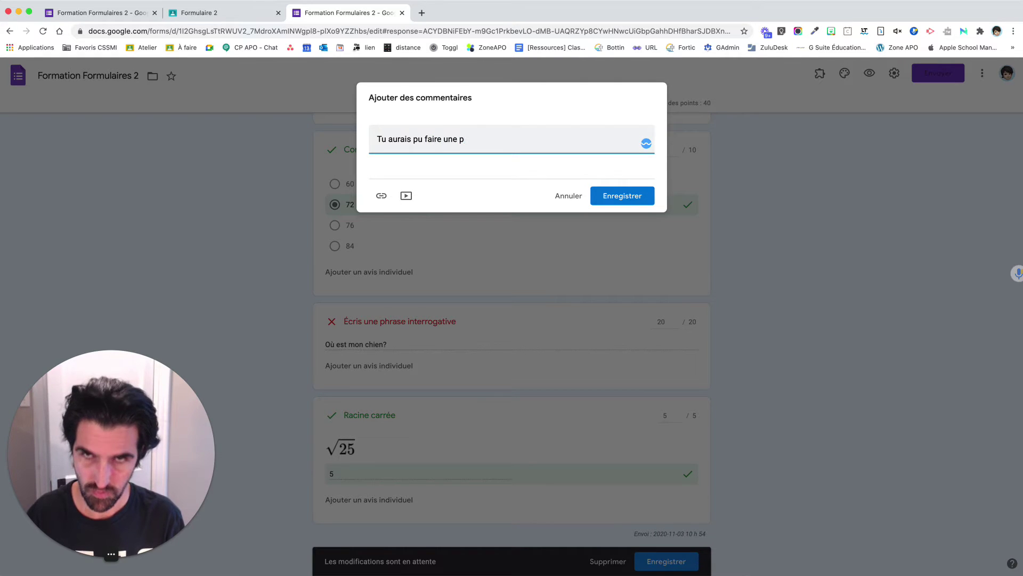
type("lus longue.")
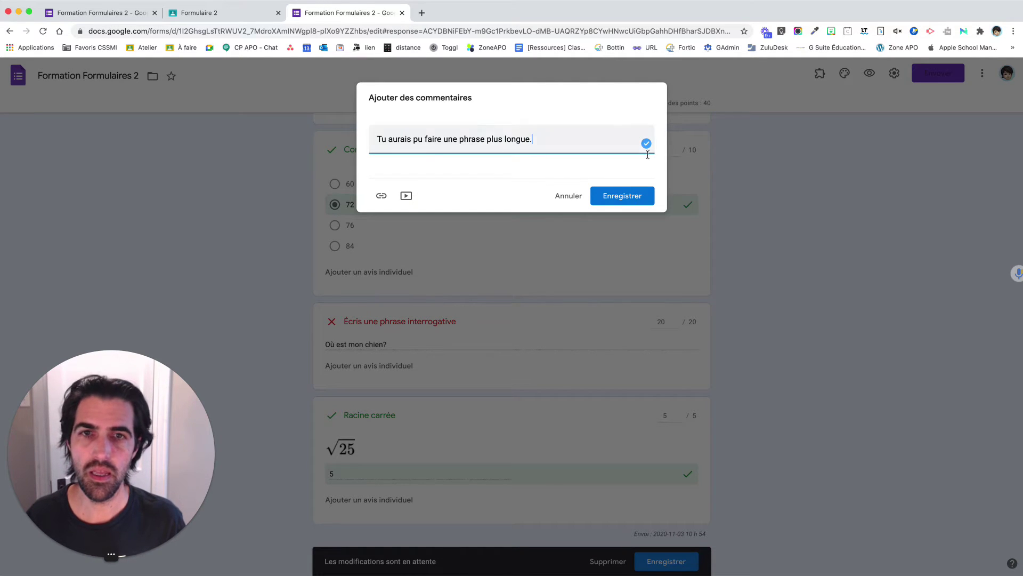
left_click(635, 200)
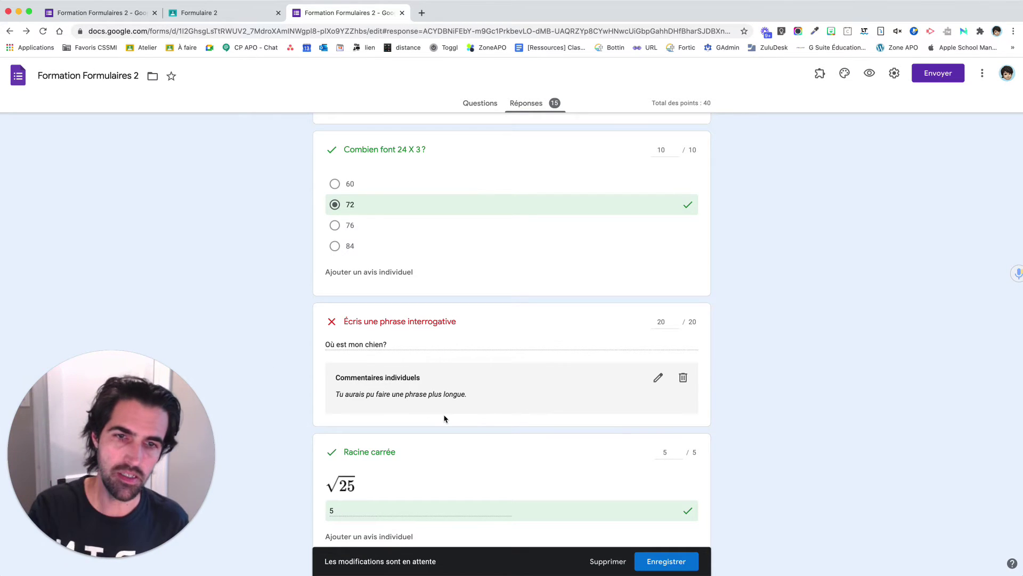
- Review the first student's graded response and save the pending points and feedback
scroll(445, 418, "up", 20)
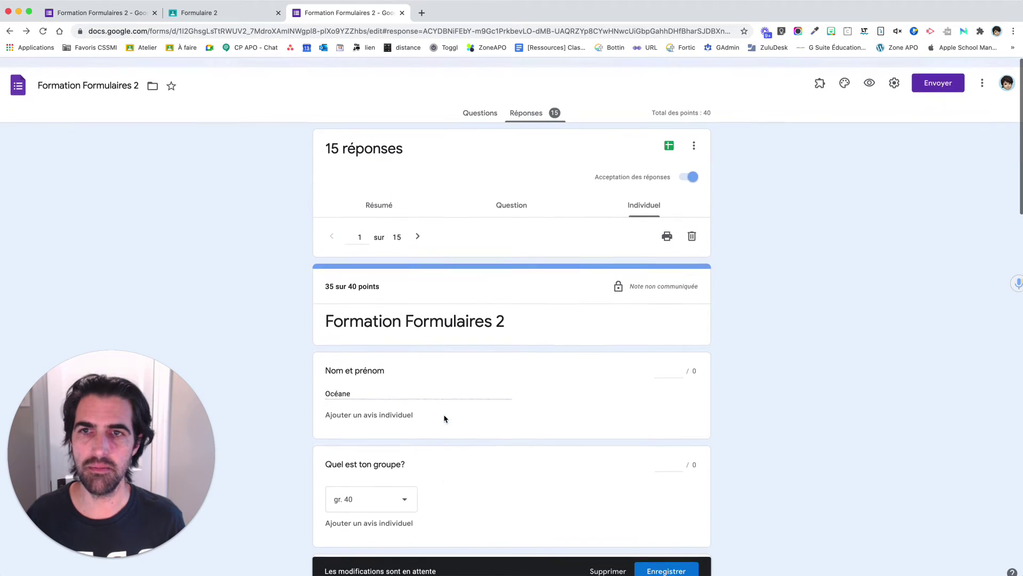
scroll(347, 434, "down", 1)
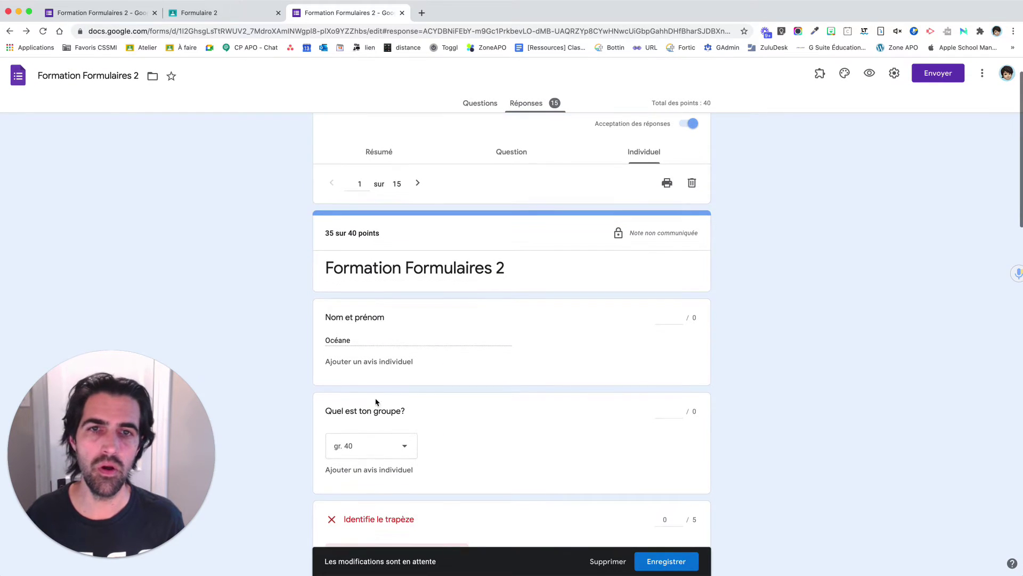
scroll(778, 336, "down", 10)
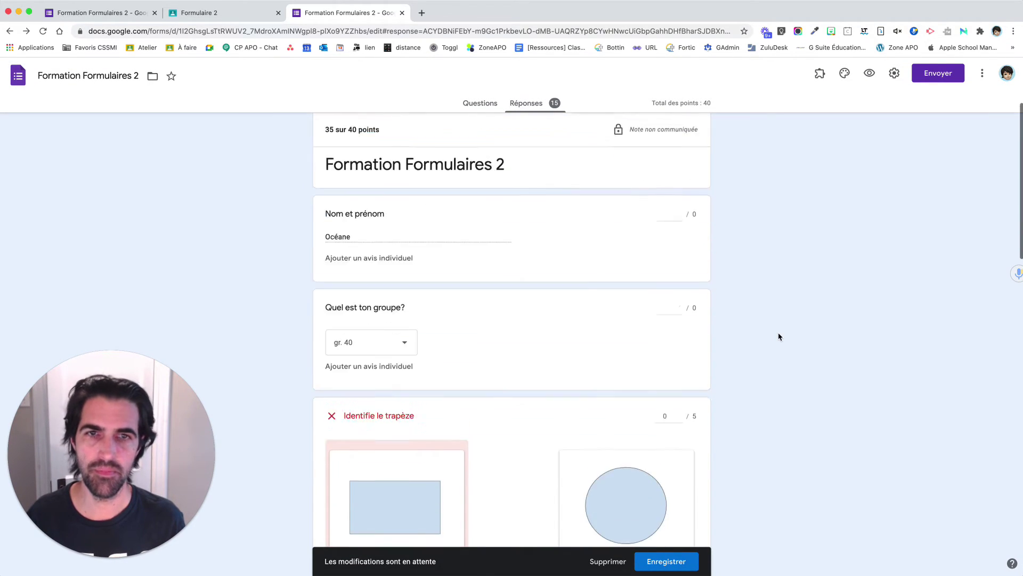
scroll(779, 336, "down", 10)
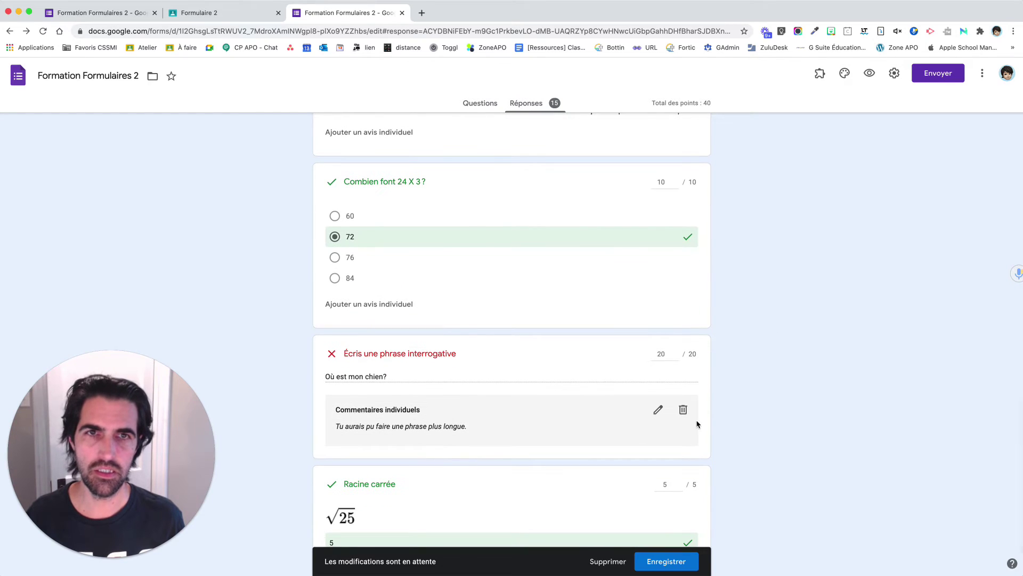
scroll(642, 381, "up", 20)
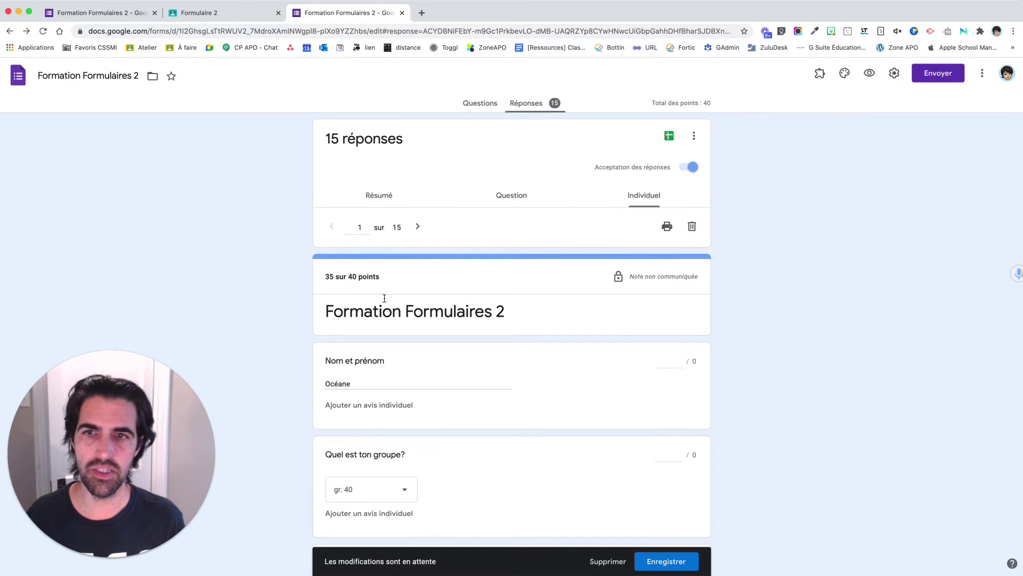
left_click(667, 567)
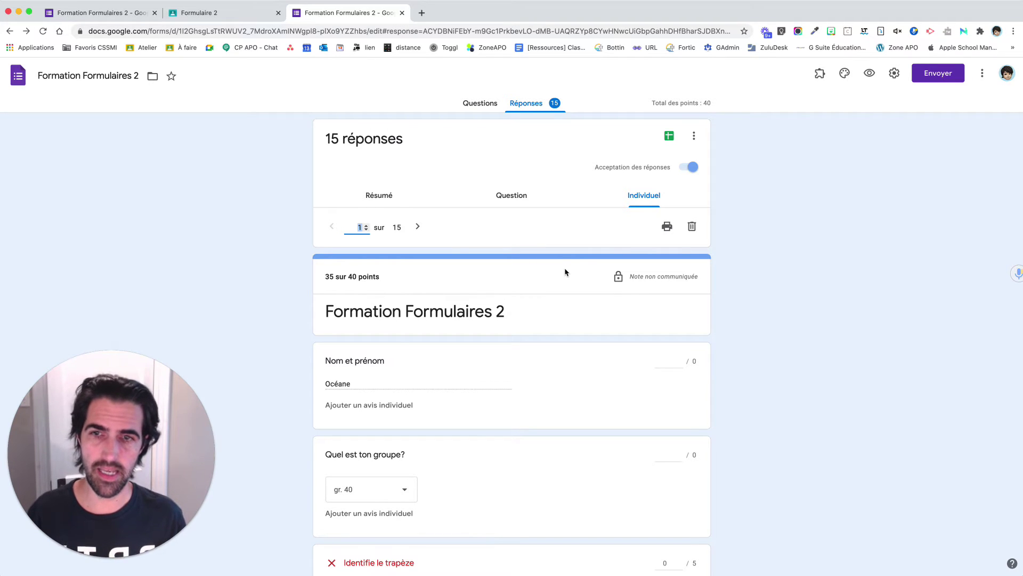
- Show the second student's response and examine the answers, points and feedback for each question
left_click(417, 227)
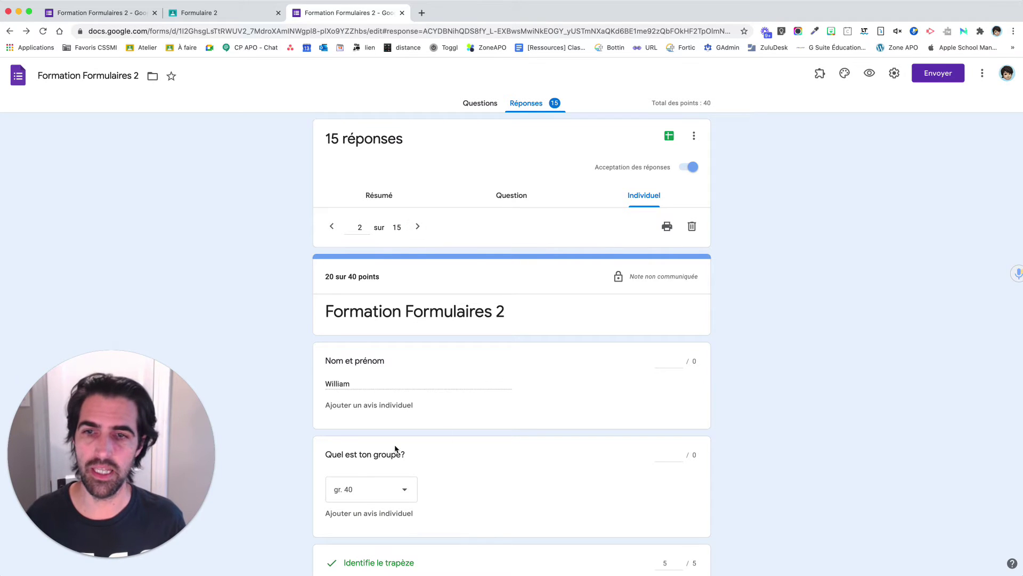
scroll(388, 476, "down", 7)
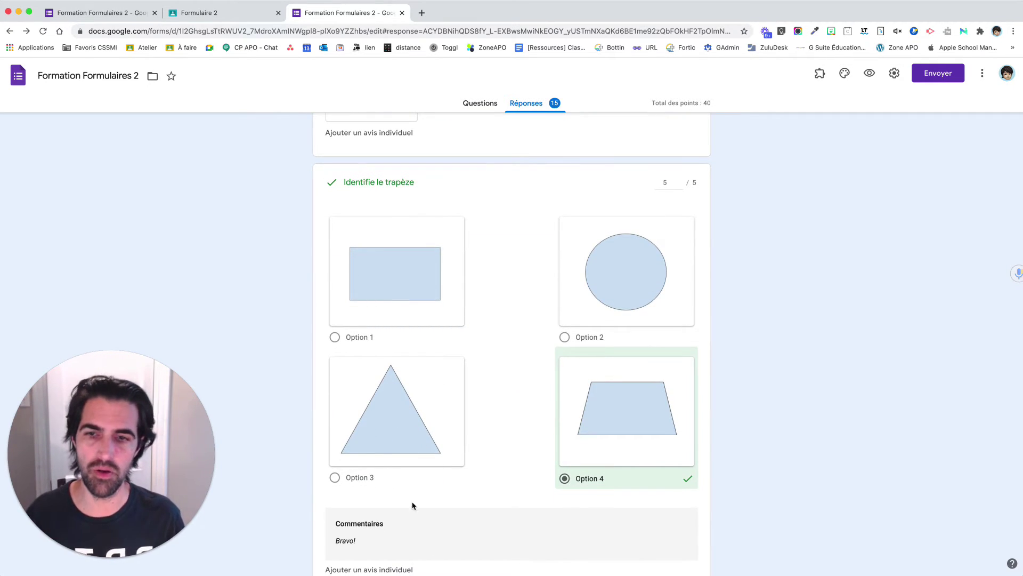
scroll(432, 509, "down", 5)
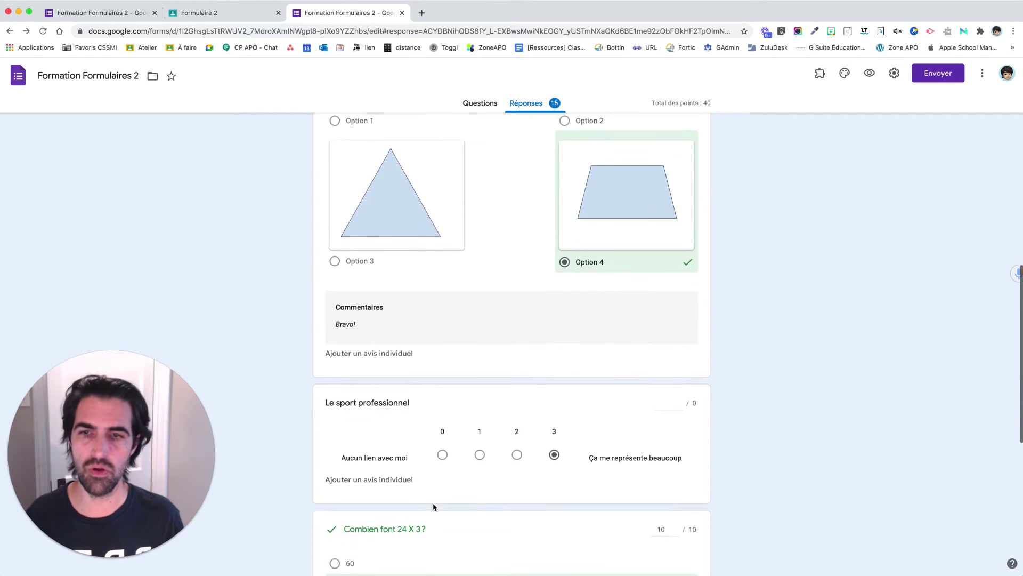
scroll(433, 507, "down", 7)
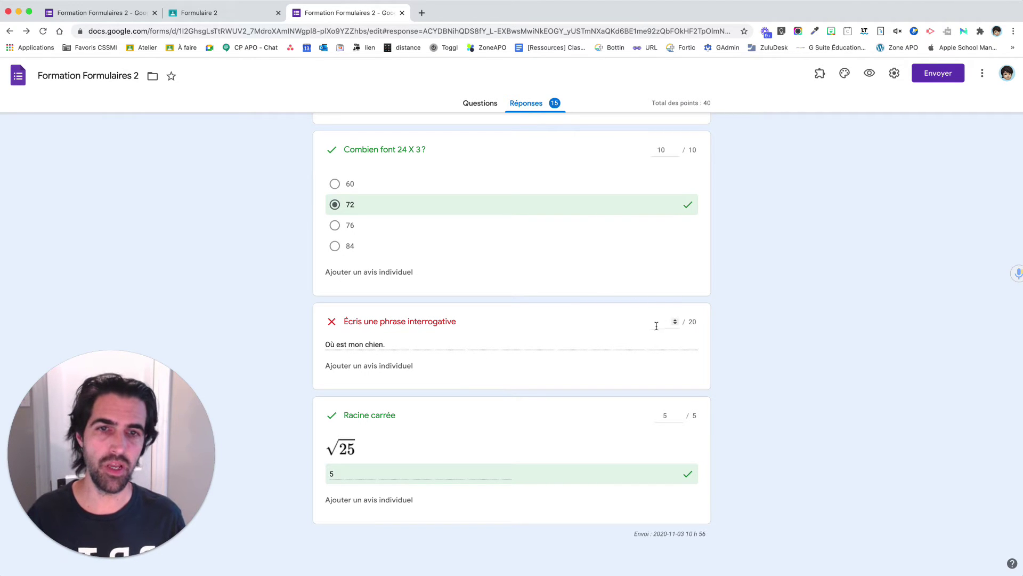
scroll(635, 336, "up", 15)
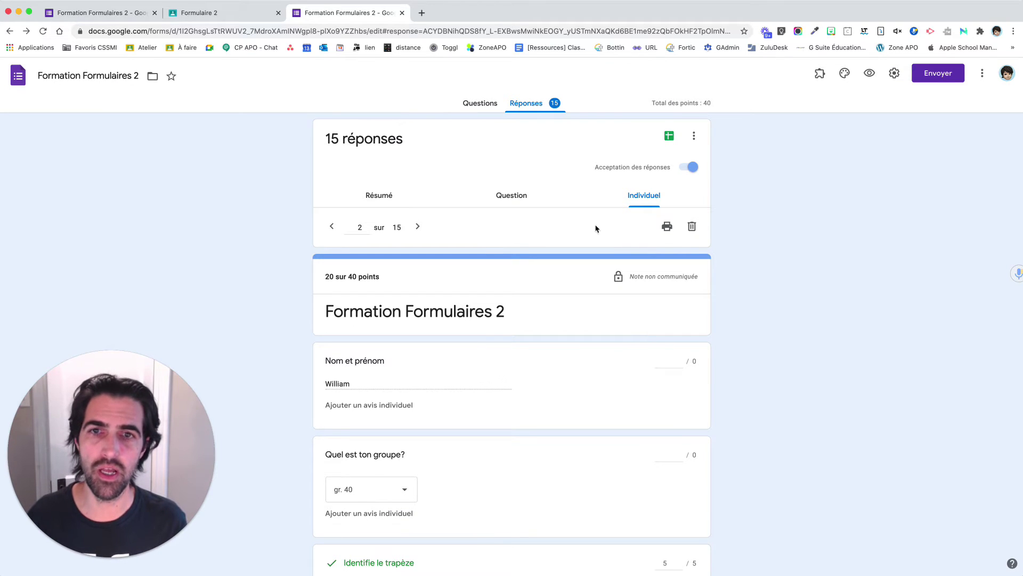
- Show the responses grouped by question and look through the answers to Nom et prénom
left_click(515, 200)
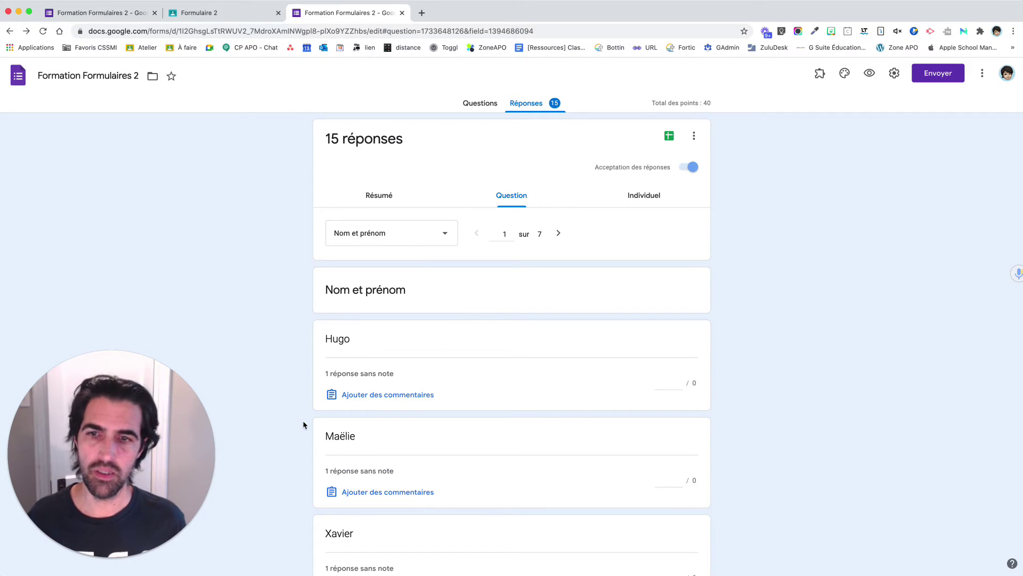
scroll(305, 425, "down", 15)
scroll(304, 424, "down", 3)
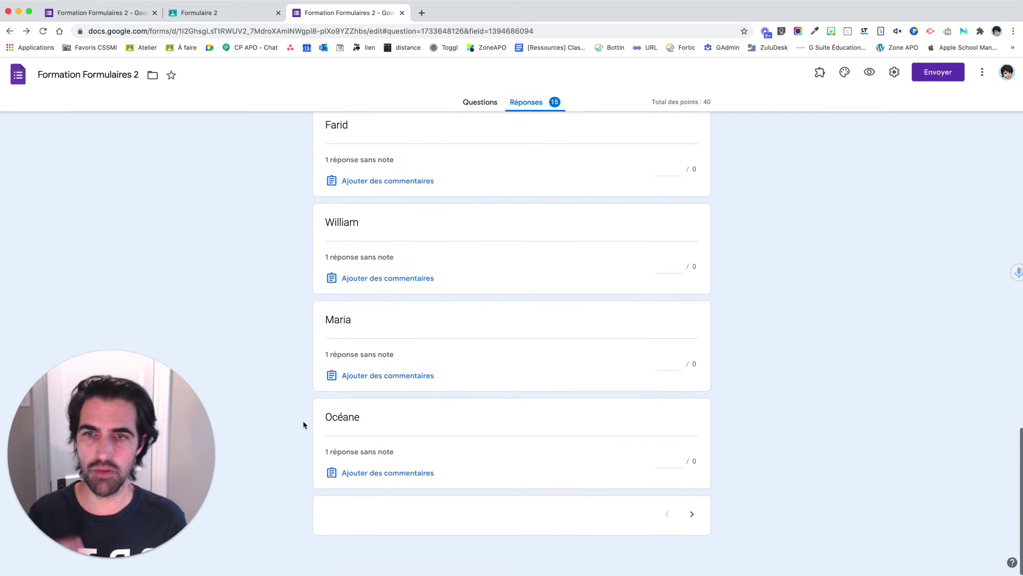
scroll(304, 424, "up", 20)
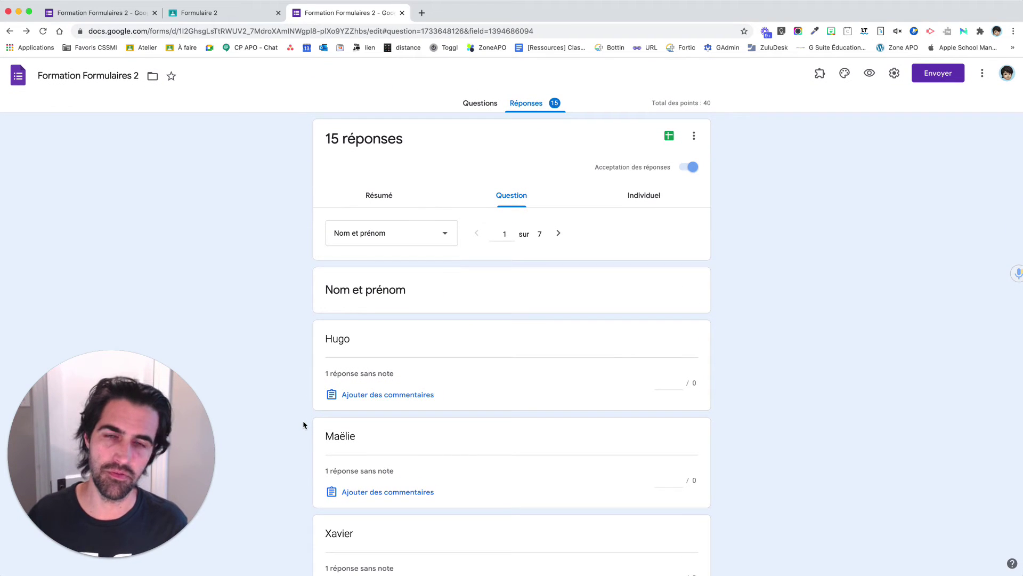
scroll(304, 424, "down", 2)
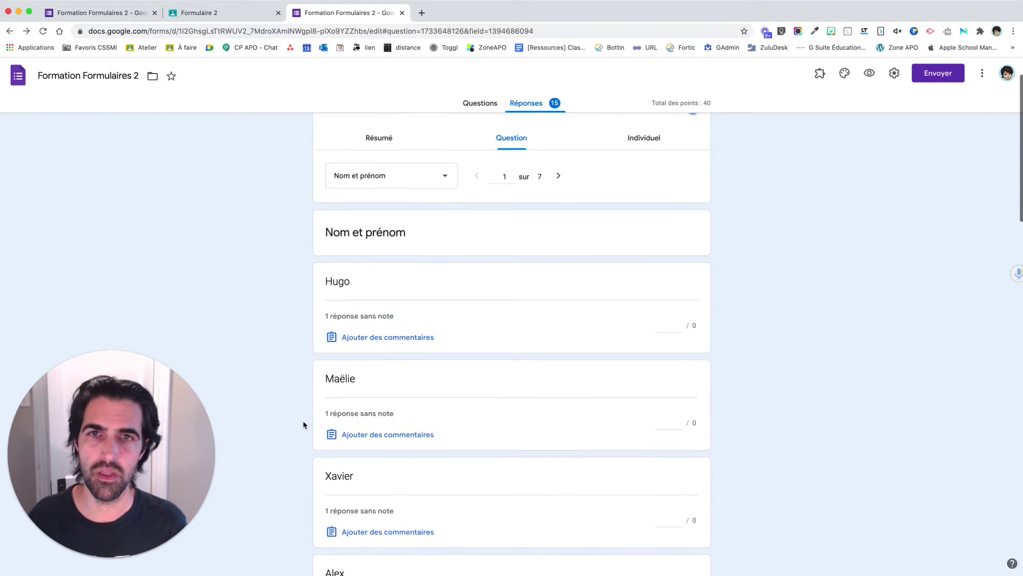
scroll(304, 425, "up", 2)
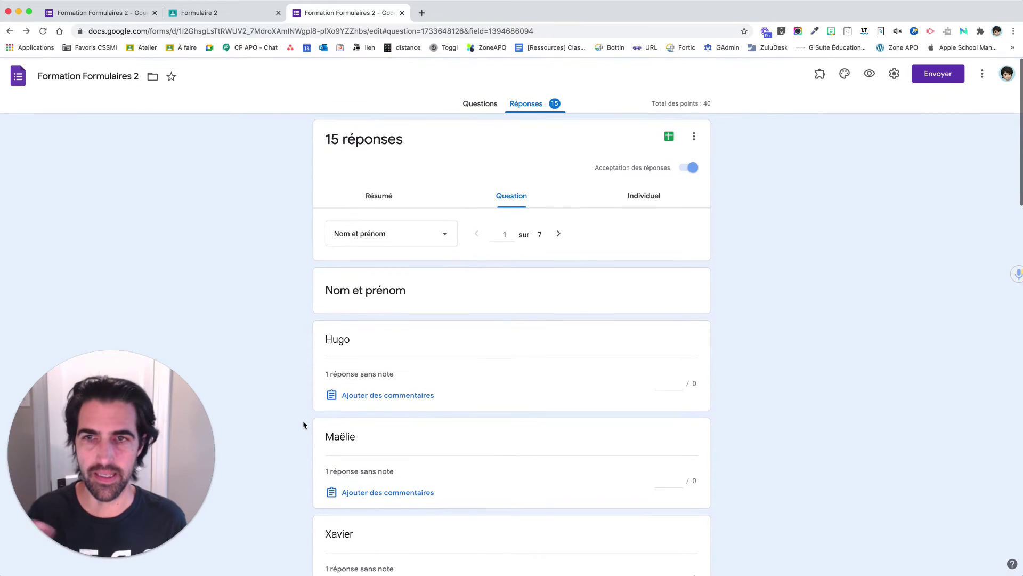
- Go to the question Identifie le trapèze and view the list of respondents who chose Option 4
left_click(558, 234)
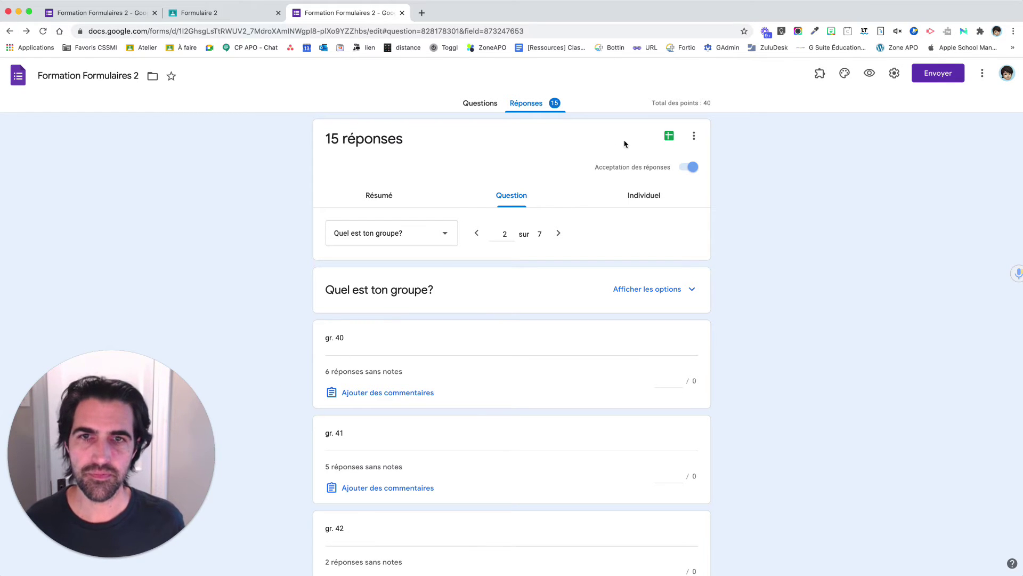
left_click(558, 234)
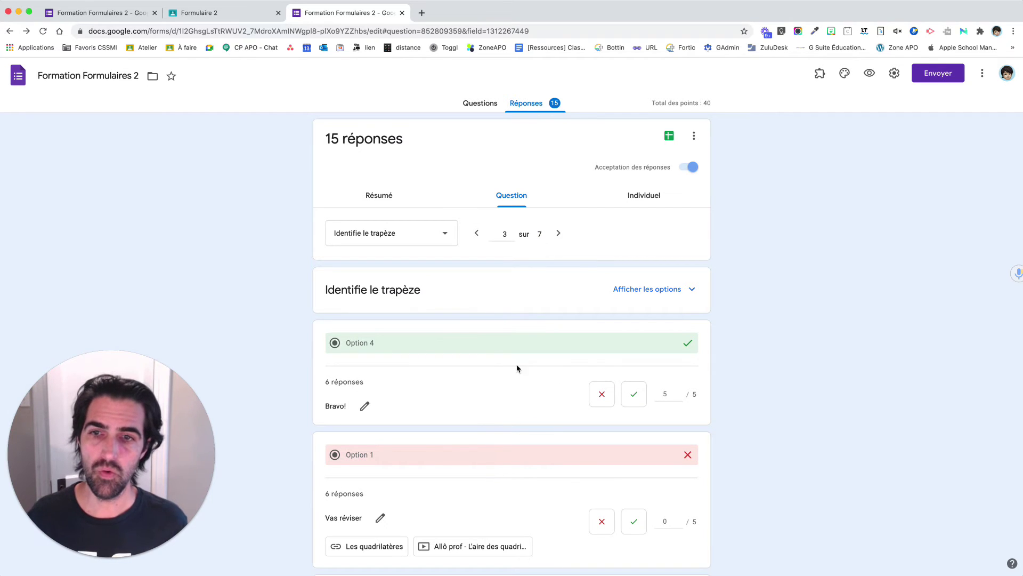
left_click(344, 383)
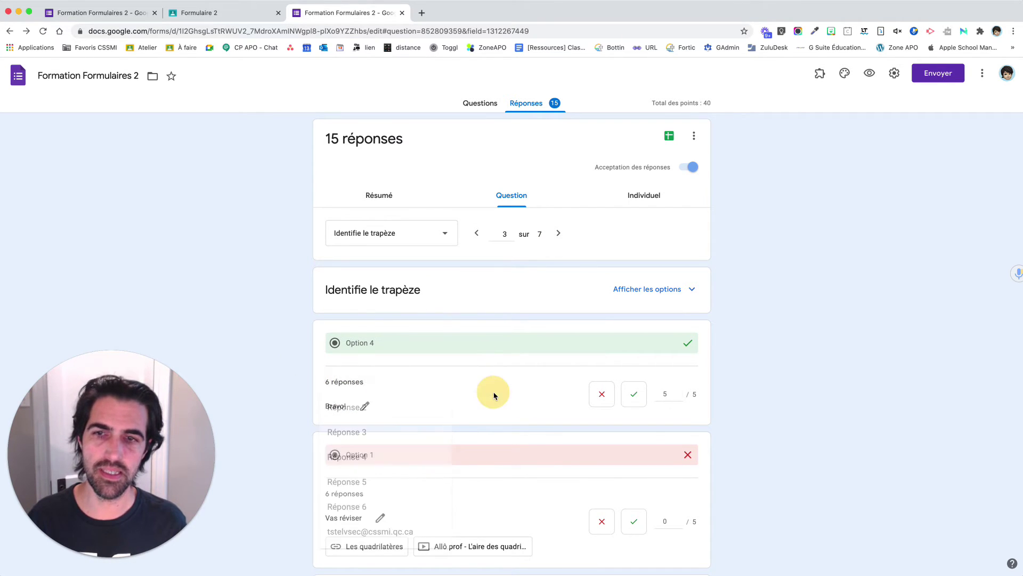
mouse_move(344, 386)
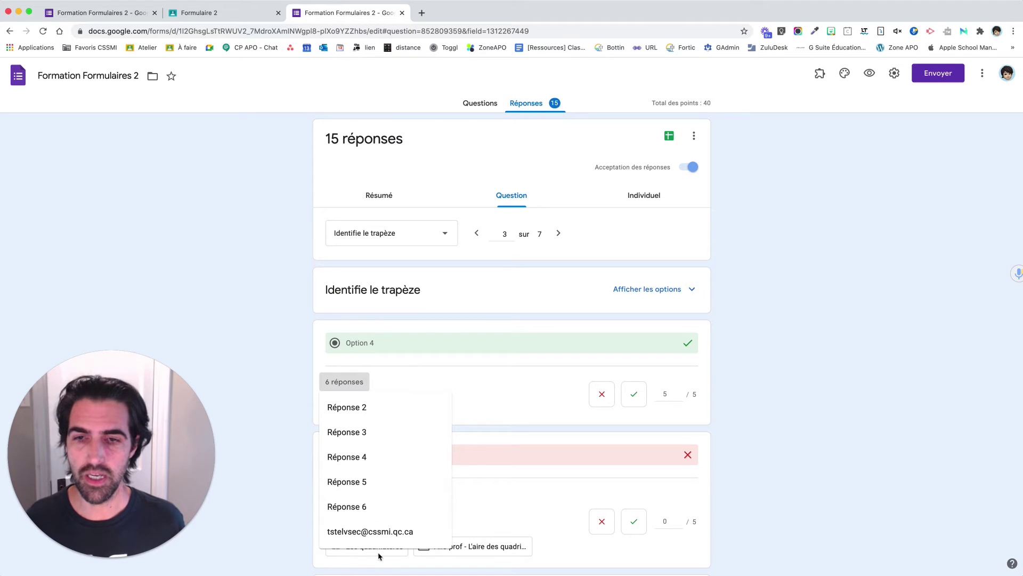
left_click(507, 384)
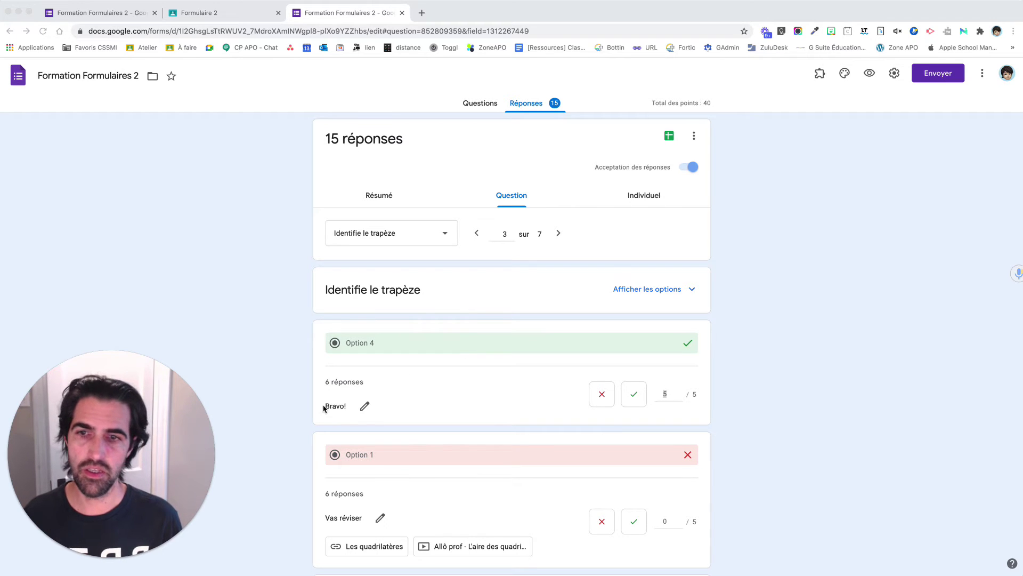
- Change the feedback for the Option 4 answers to "Bravo! C'est vraiment super!"
left_click(366, 407)
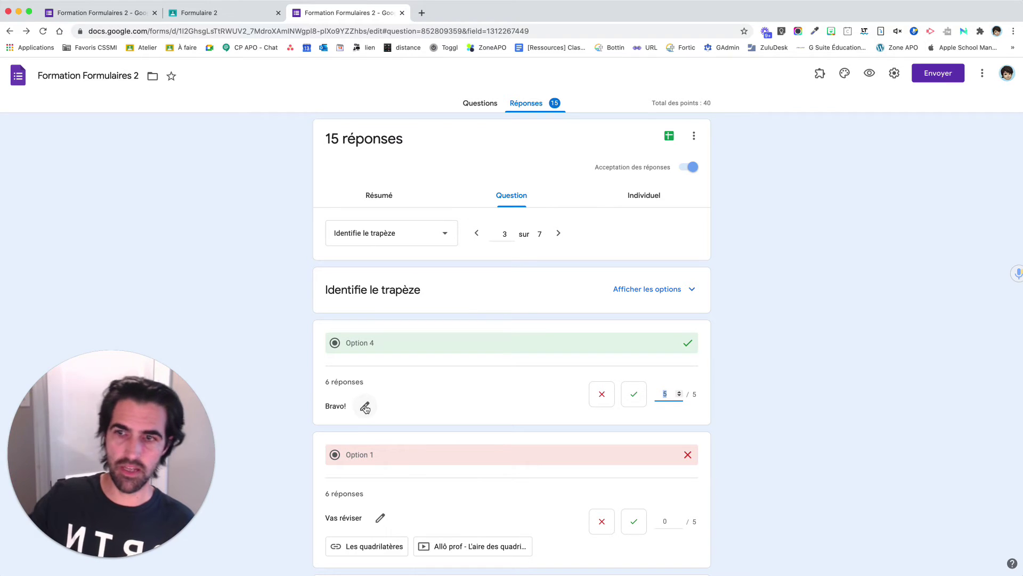
left_click(366, 406)
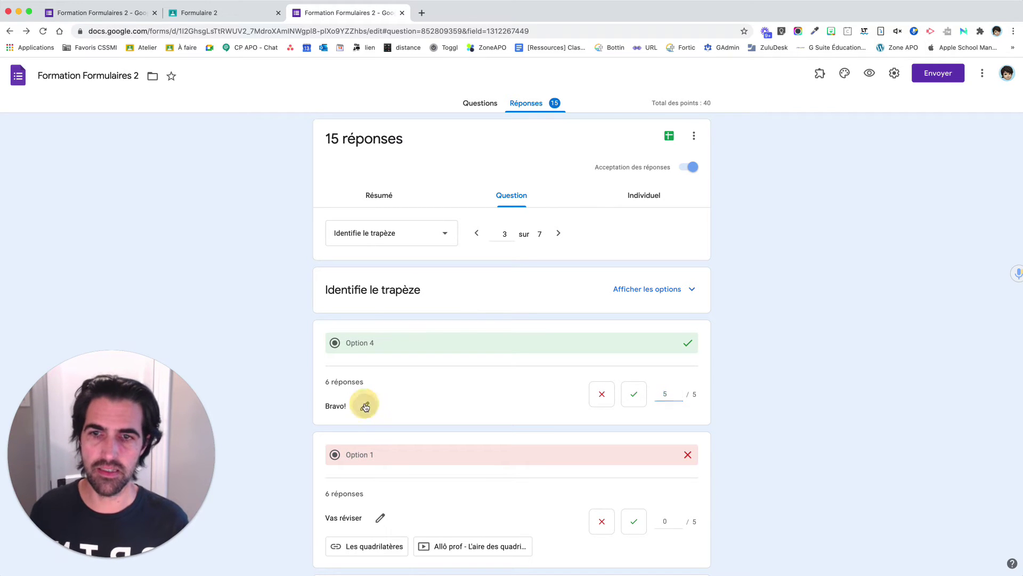
left_click(418, 137)
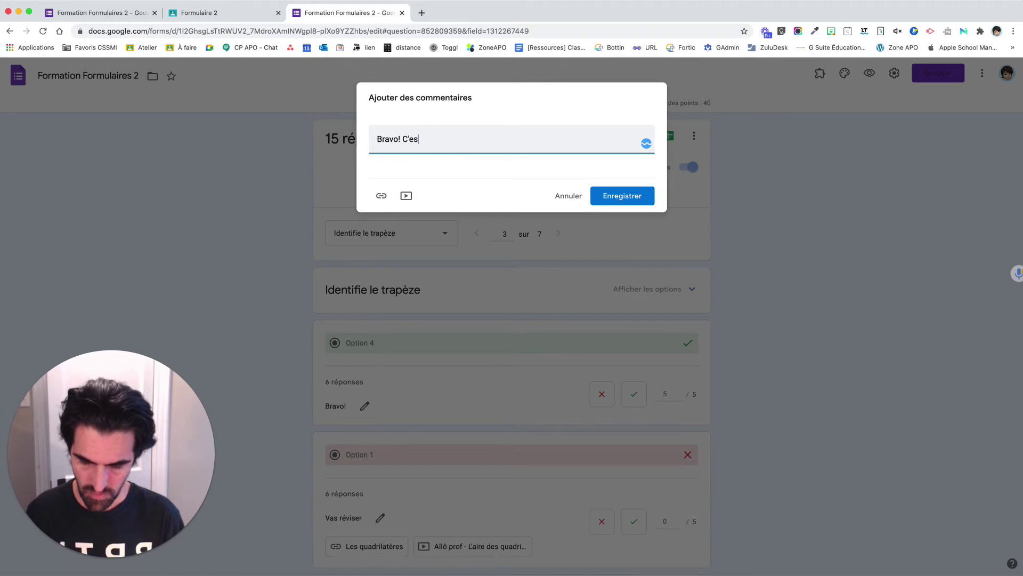
type("C'est vraimen")
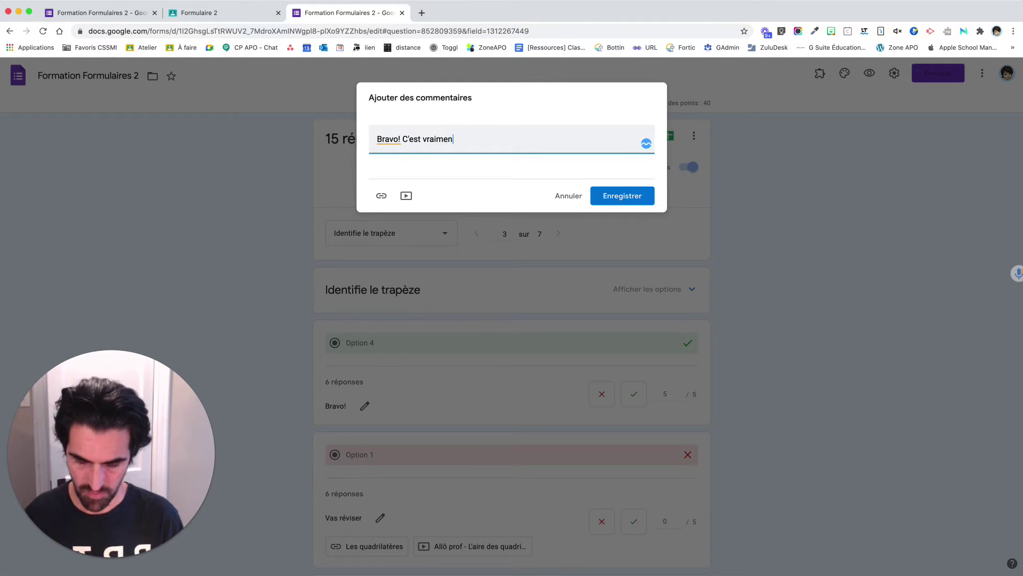
type("t super!")
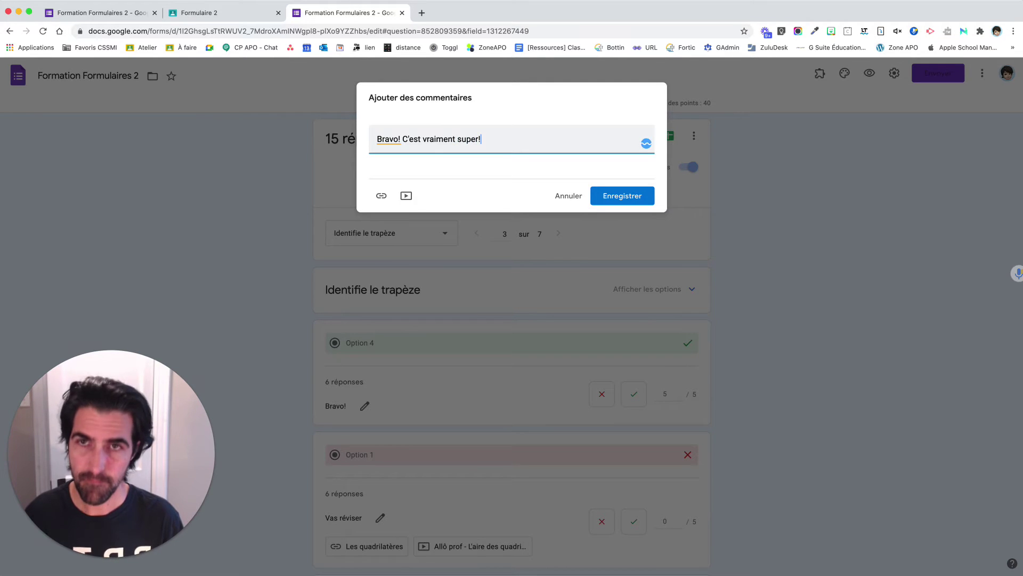
left_click(623, 198)
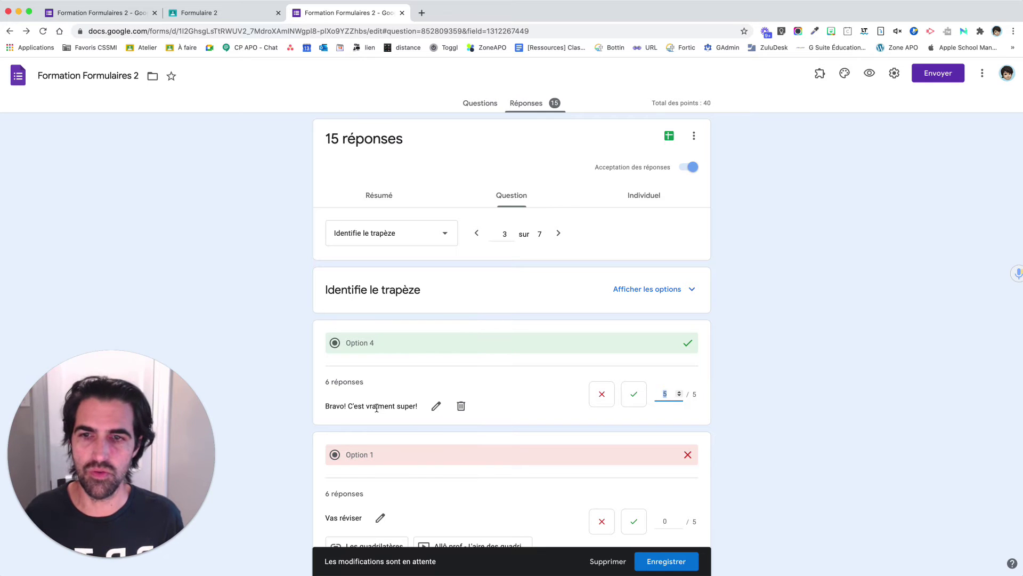
- Set the points for all Option 1 answers to Identifie le trapèze to 2 out of 5
scroll(361, 454, "down", 3)
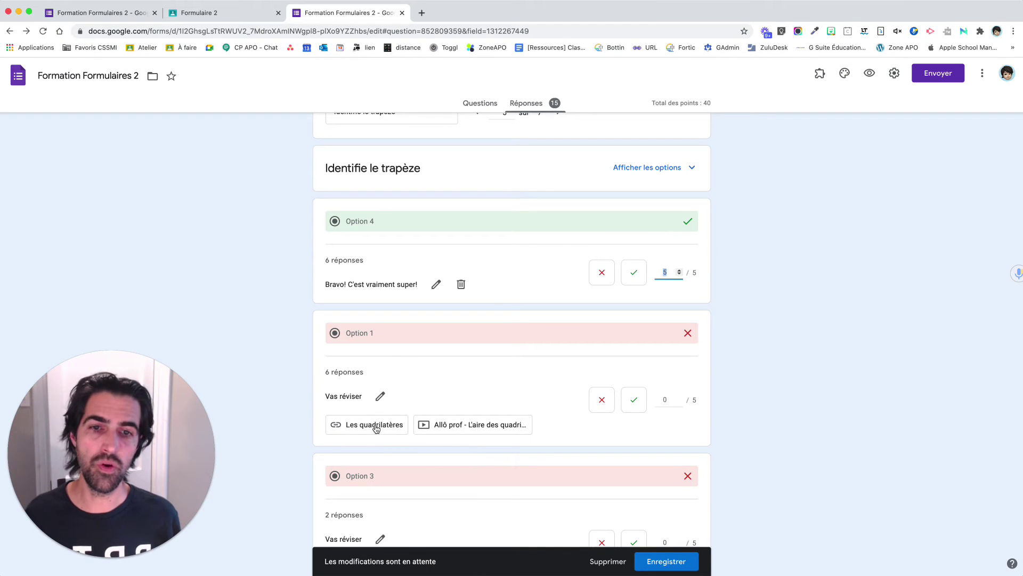
left_click(681, 400)
left_click(681, 399)
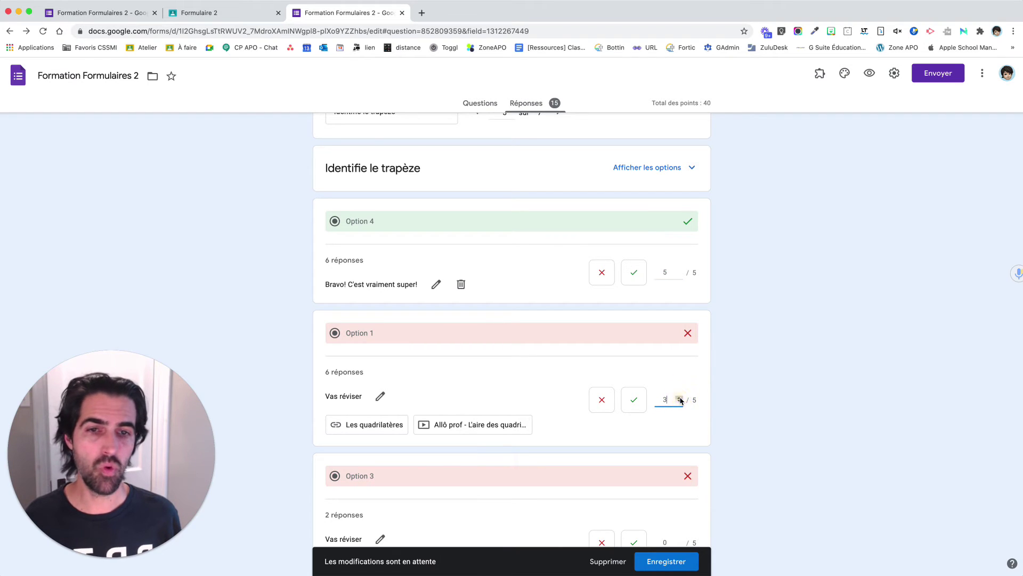
left_click(679, 402)
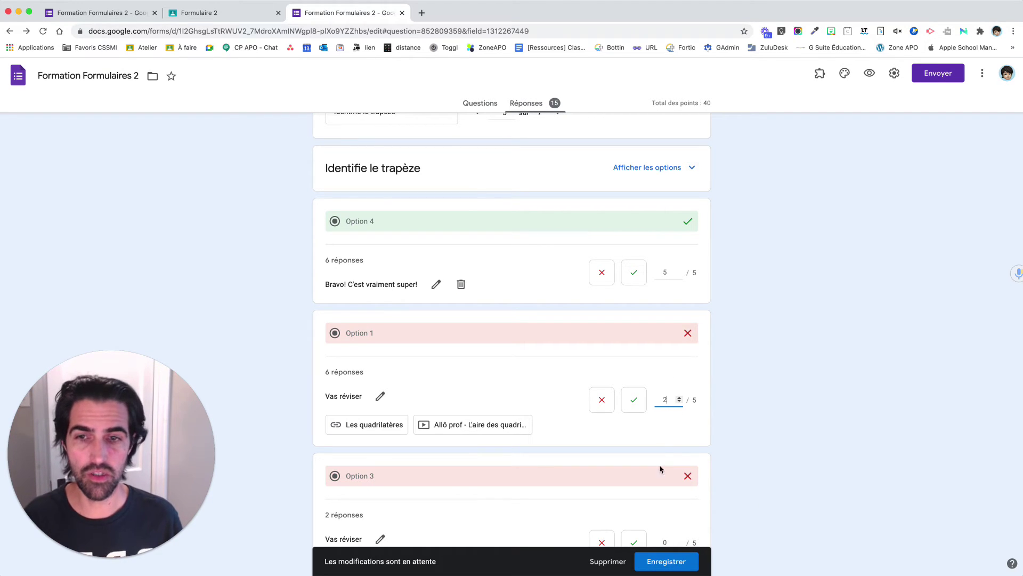
- Save the pending point changes and look through the graded answer groups for Identifie le trapèze
left_click(667, 561)
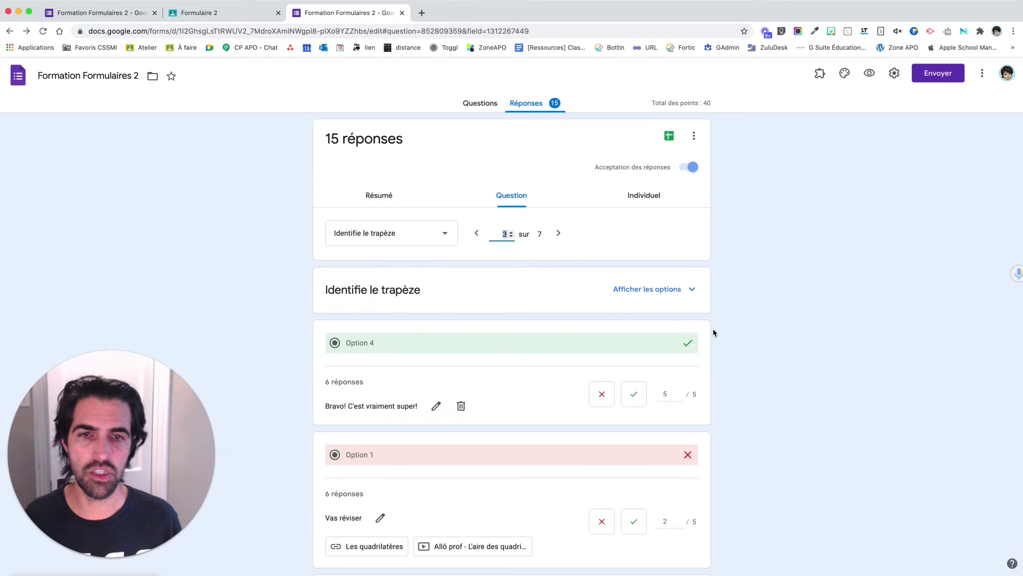
scroll(754, 465, "down", 3)
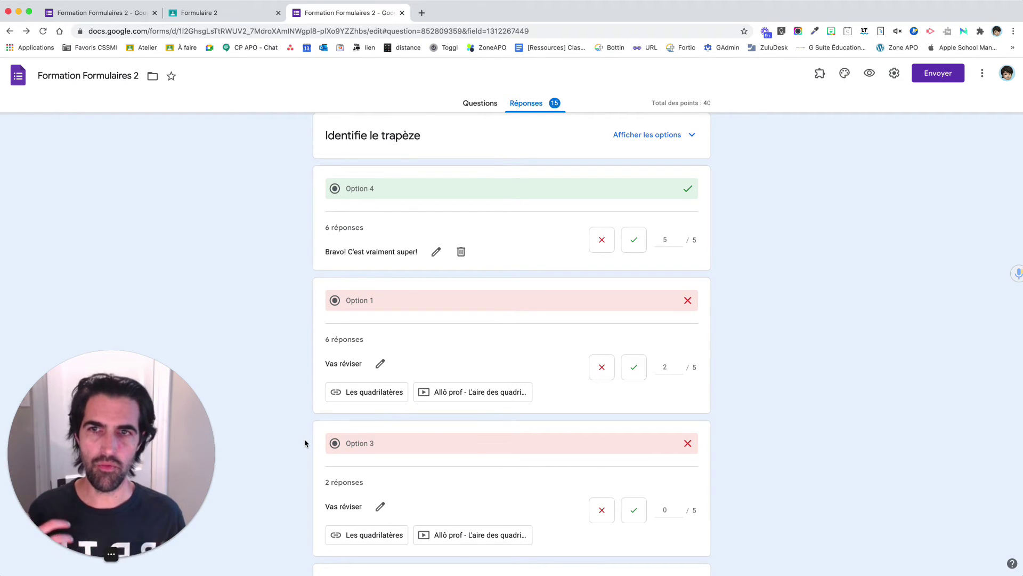
scroll(305, 443, "down", 5)
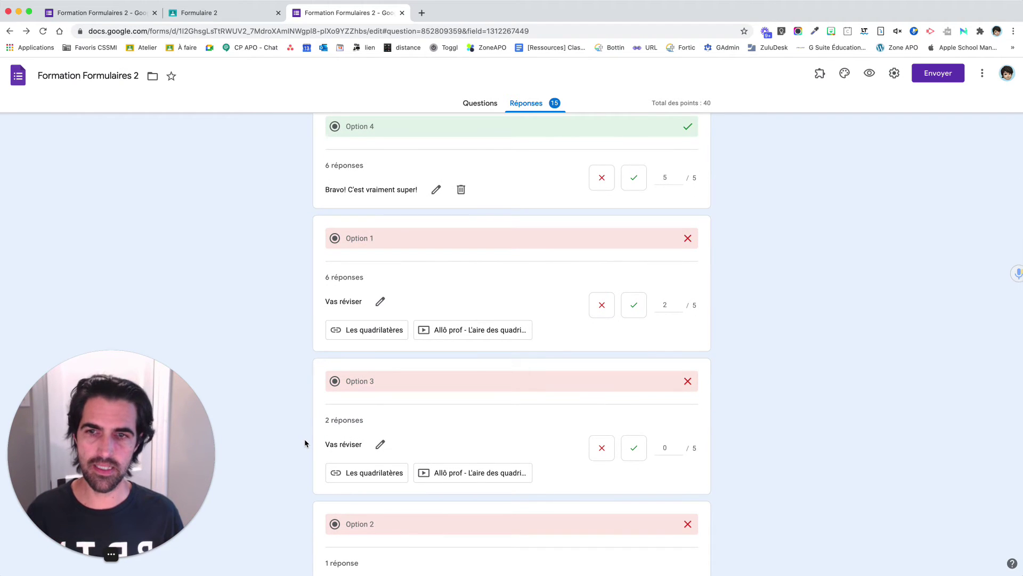
scroll(305, 443, "up", 6)
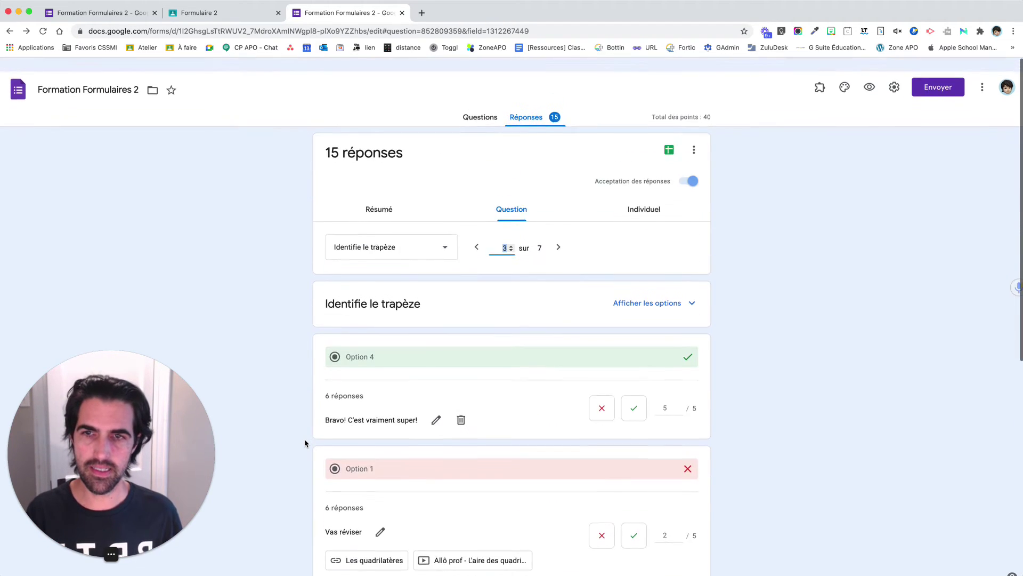
scroll(304, 443, "down", 5)
scroll(305, 443, "up", 6)
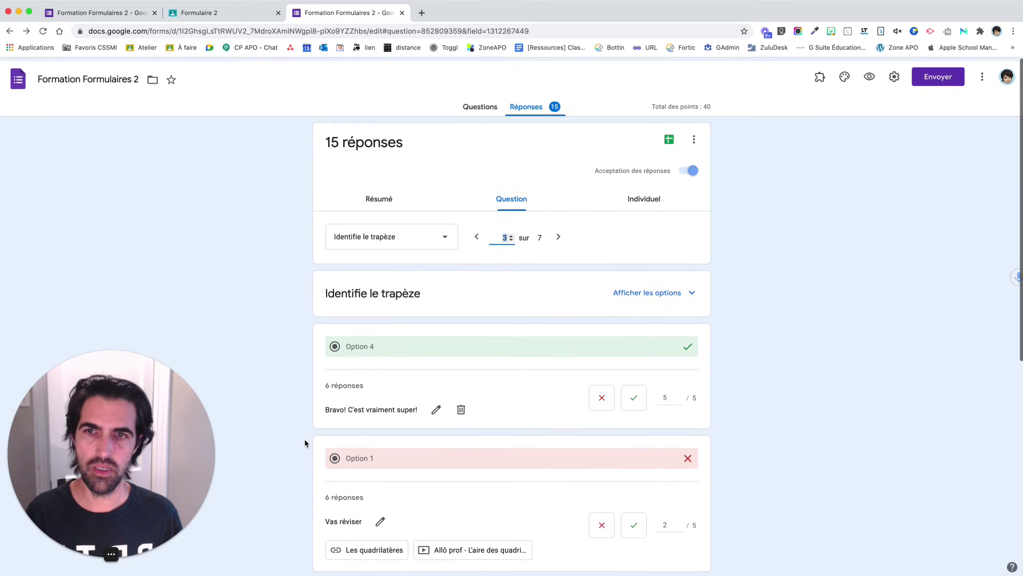
scroll(305, 443, "down", 6)
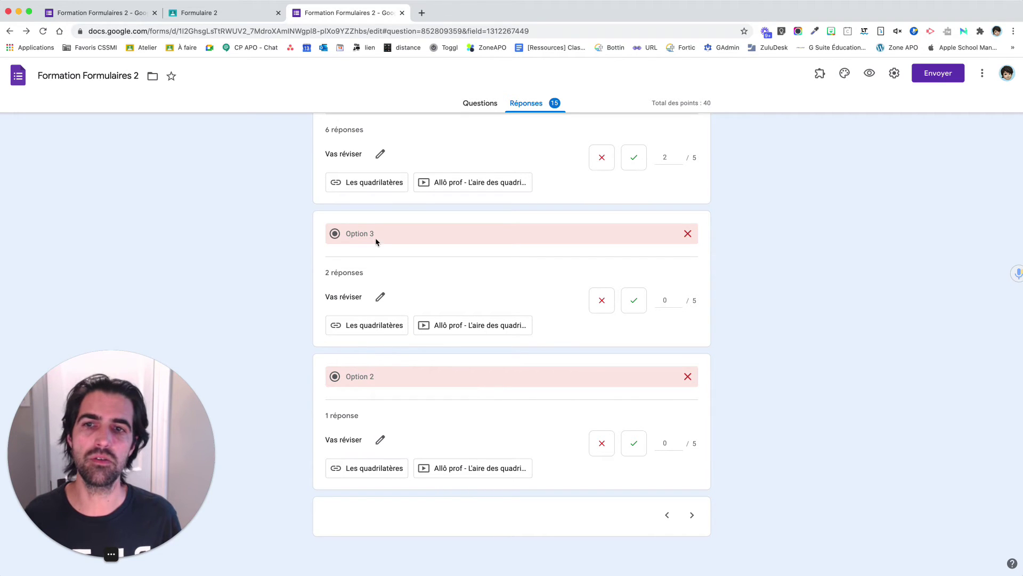
scroll(311, 309, "up", 5)
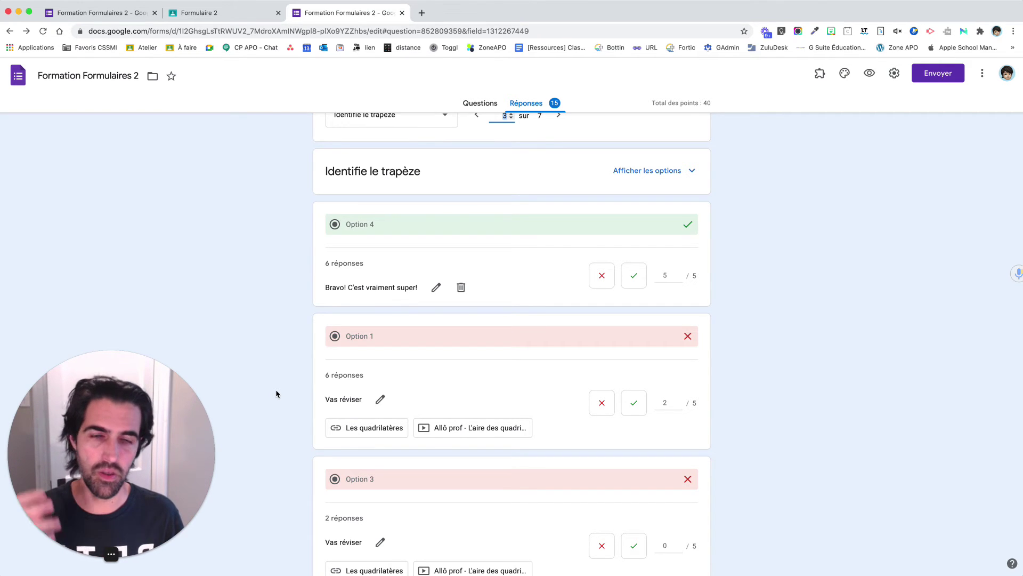
- Try marking the Option 4 answers as incorrect and as correct, and discard the pending changes
left_click(642, 277)
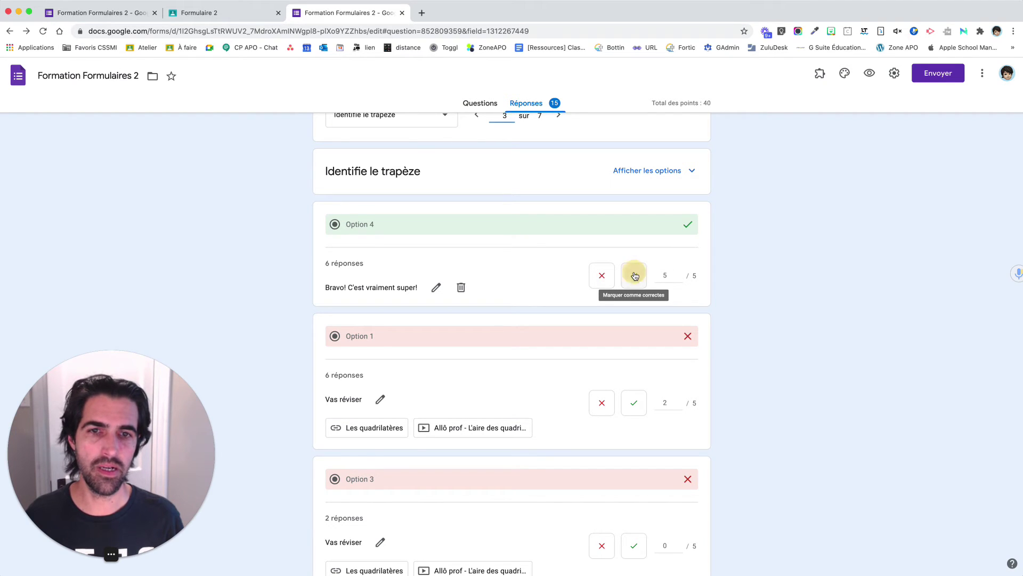
left_click(602, 269)
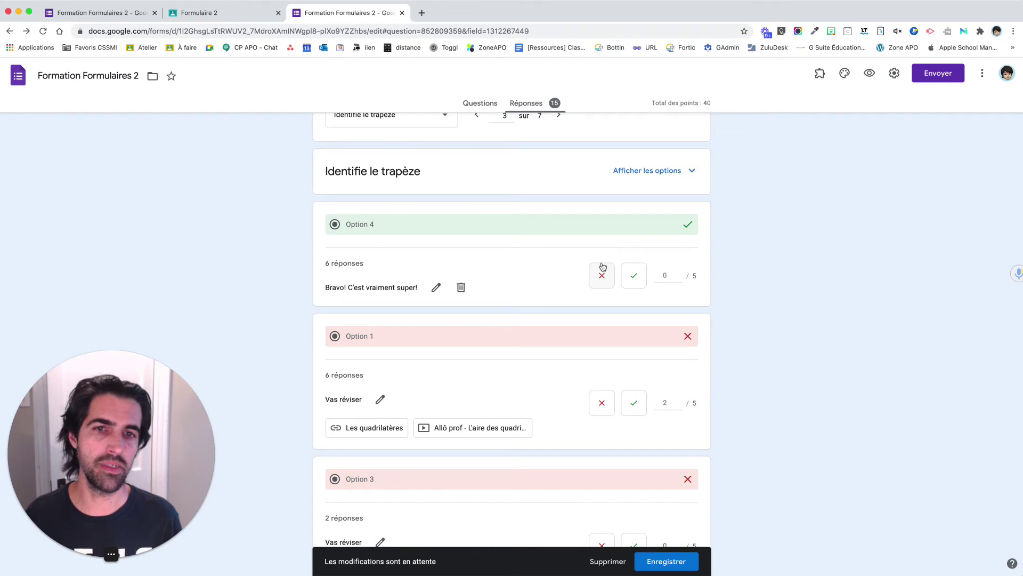
left_click(638, 283)
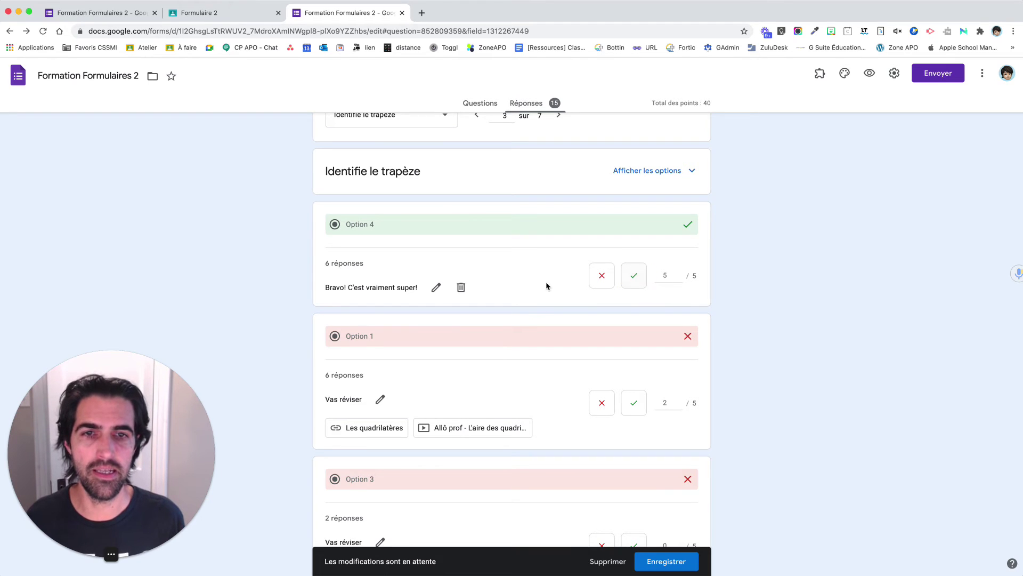
left_click(599, 561)
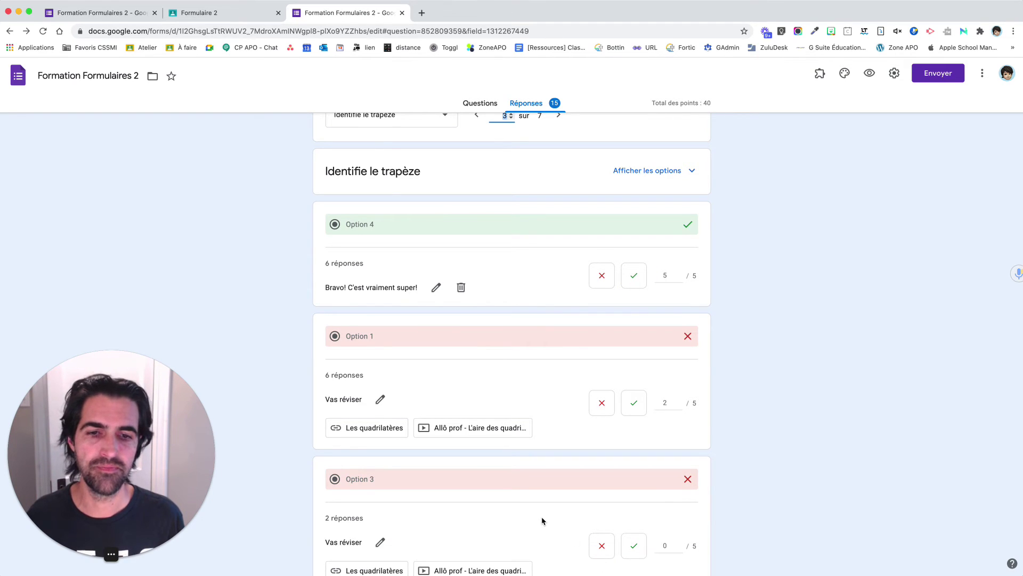
- Try marking the Option 1 answers to Identifie le trapèze as incorrect, and discard the pending change
scroll(542, 520, "down", 2)
scroll(543, 521, "down", 1)
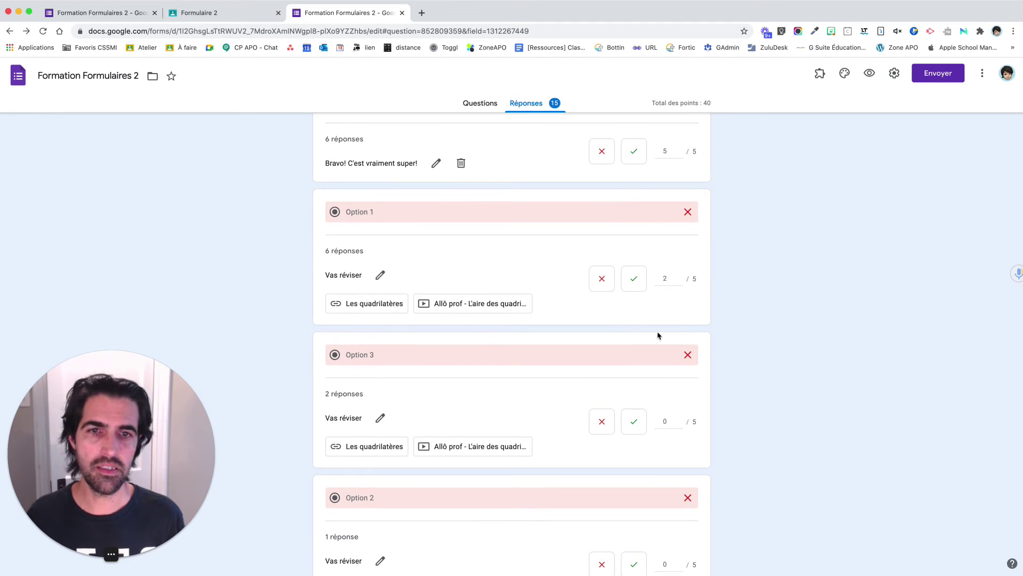
left_click(603, 282)
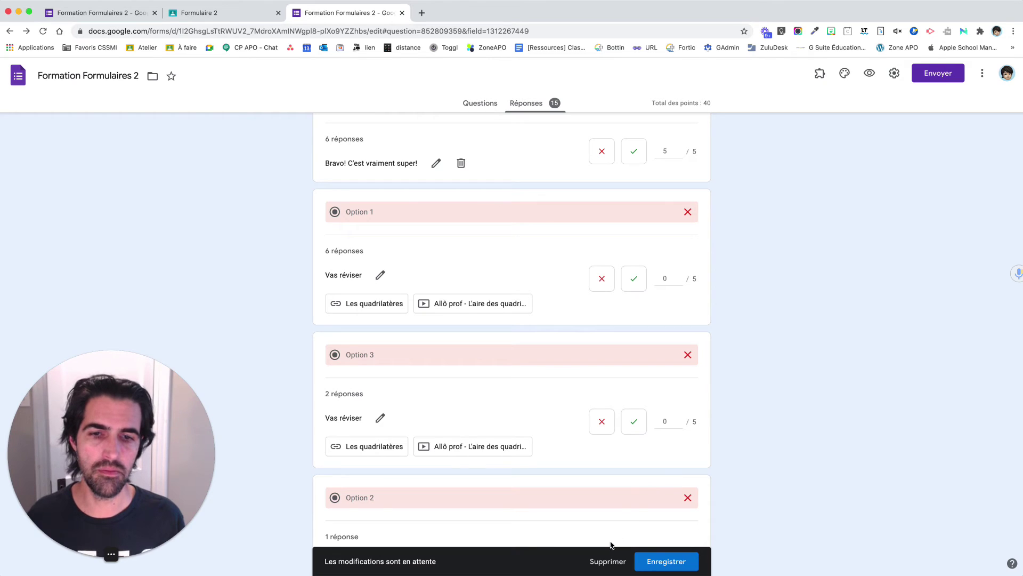
left_click(606, 561)
- Examine the answer groups for Identifie le trapèze, show its illustrated answer options and hide them again
scroll(466, 431, "down", 3)
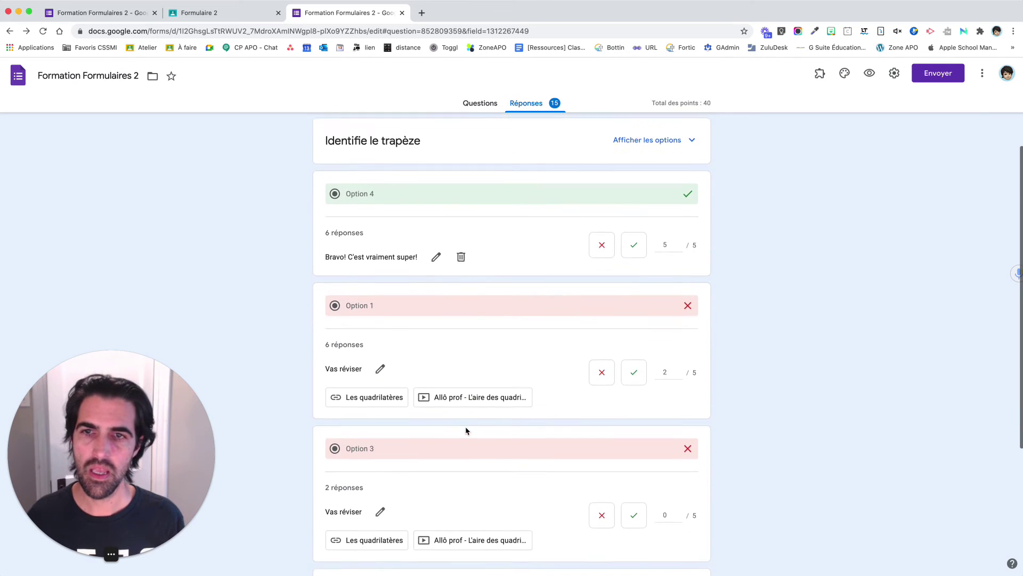
scroll(466, 431, "down", 5)
scroll(467, 431, "up", 10)
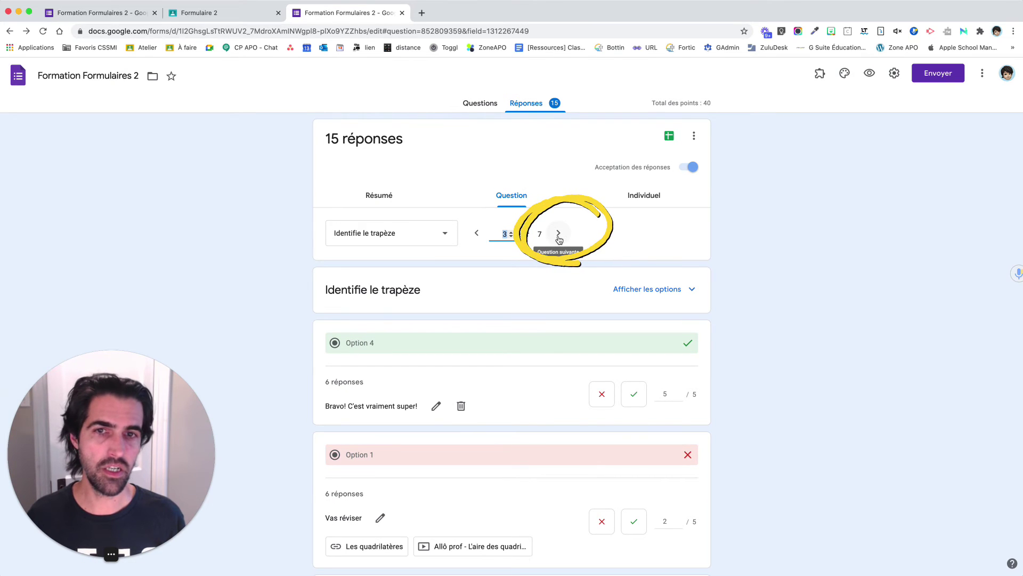
scroll(591, 308, "down", 5)
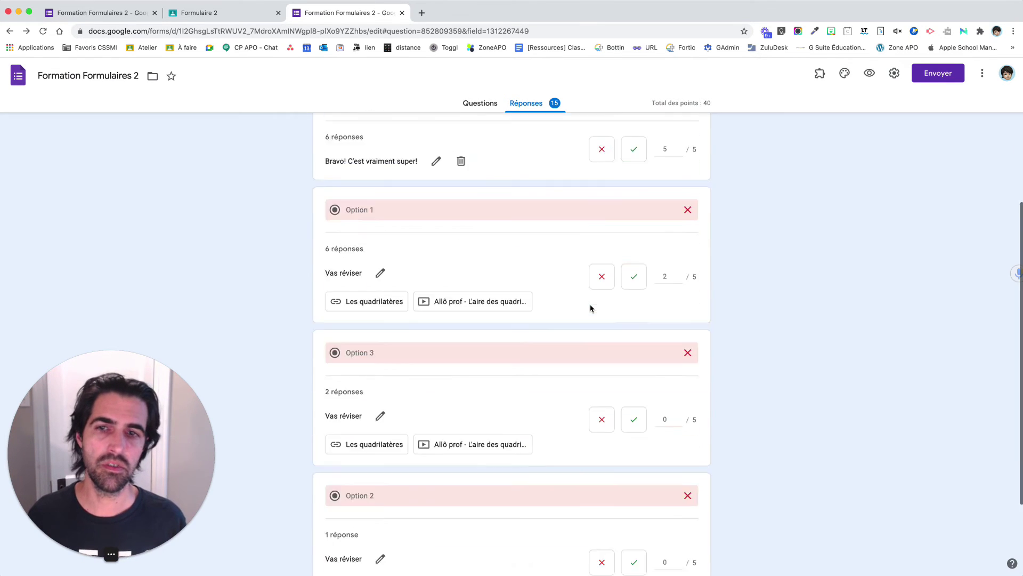
scroll(590, 314, "down", 3)
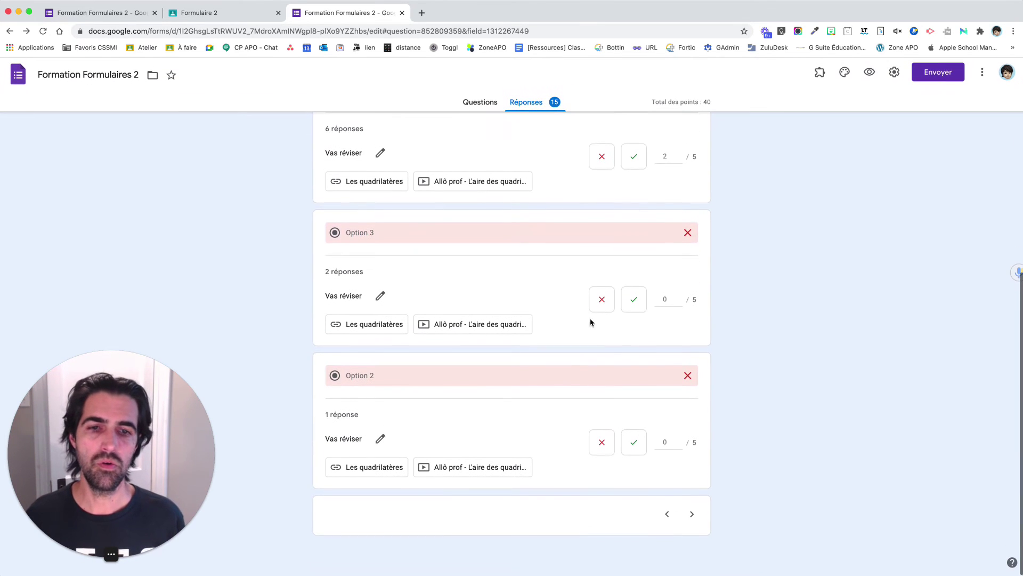
left_click(693, 515)
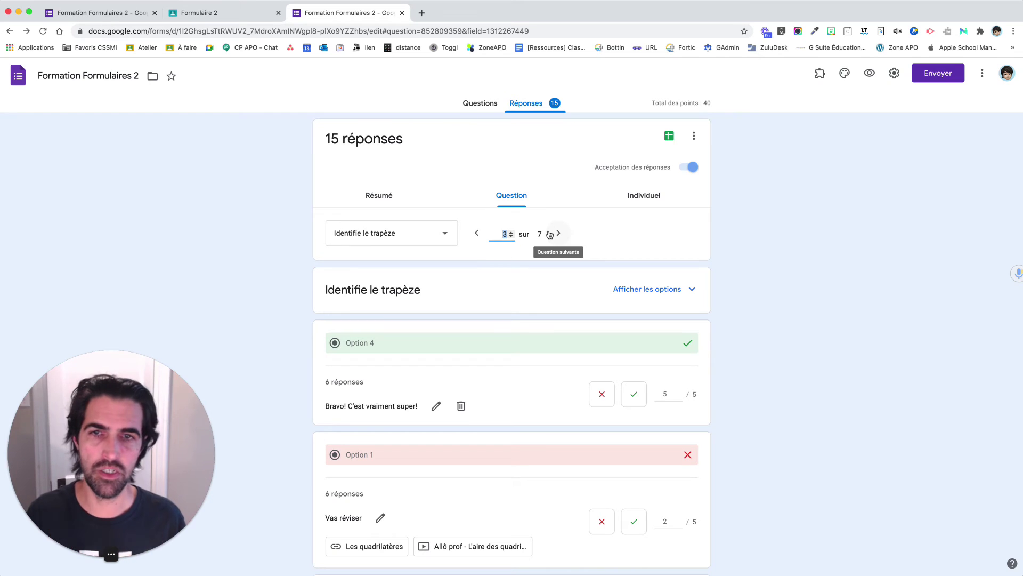
left_click(654, 291)
scroll(617, 429, "down", 5)
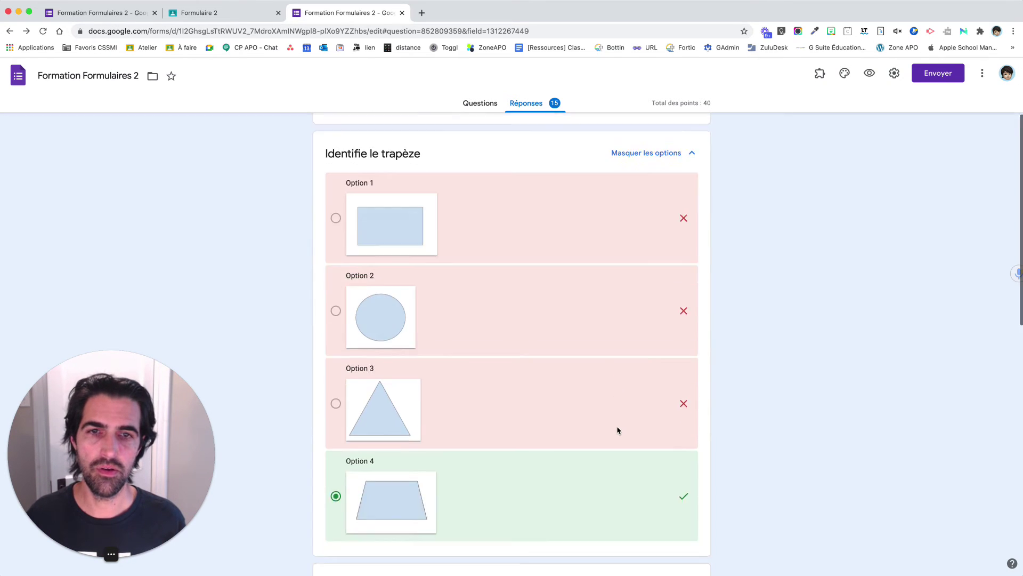
scroll(618, 430, "up", 3)
left_click(668, 225)
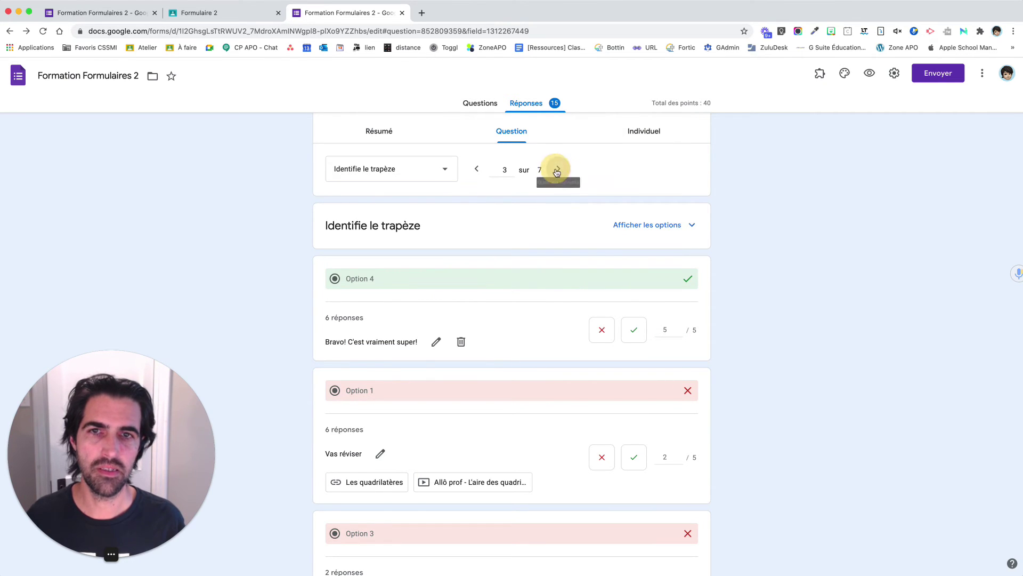
- Go to the question Le sport professionnel, look through its answer groups and view the list of respondents who chose 3
left_click(557, 170)
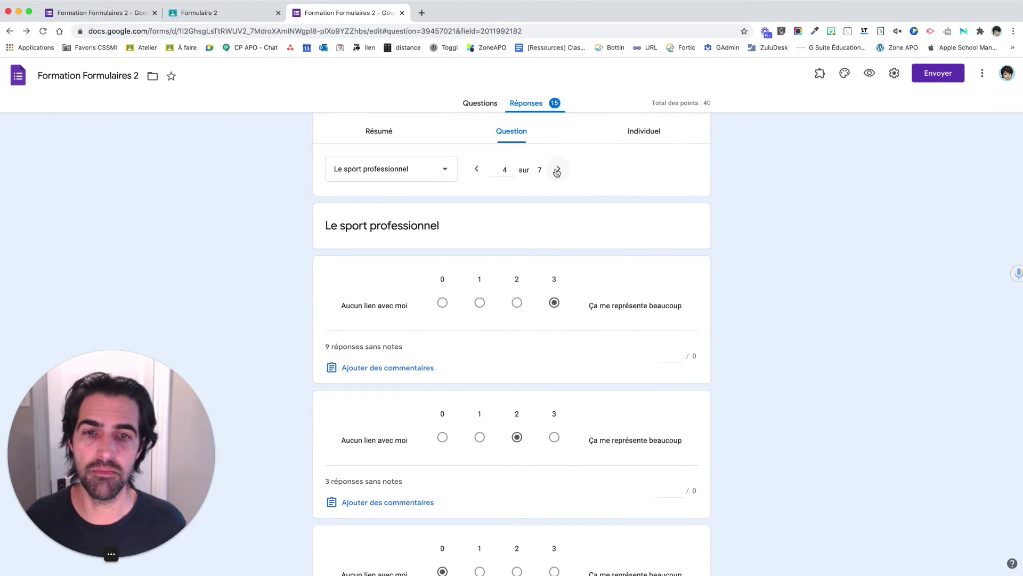
scroll(463, 438, "down", 5)
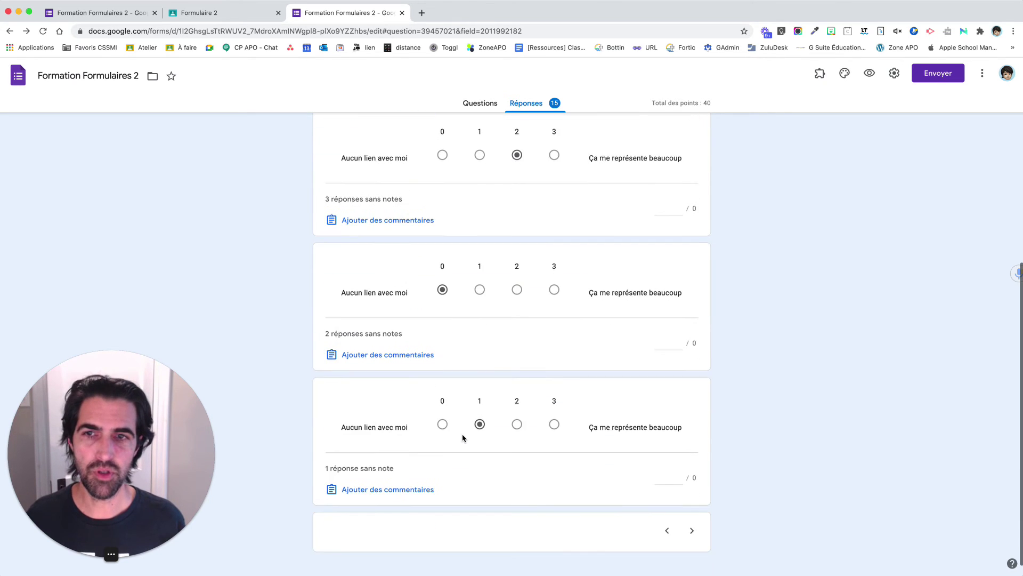
scroll(464, 439, "up", 6)
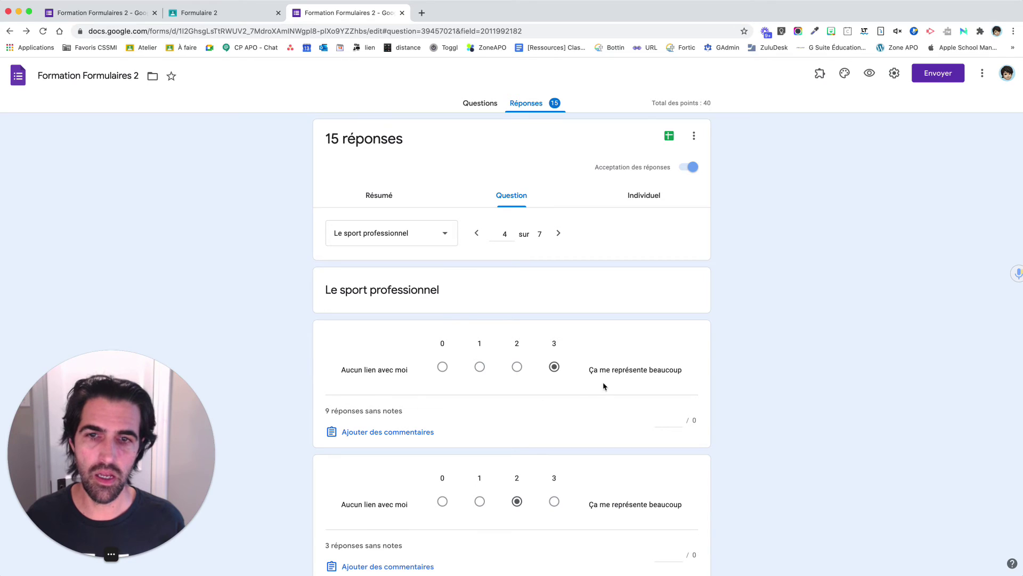
left_click(375, 412)
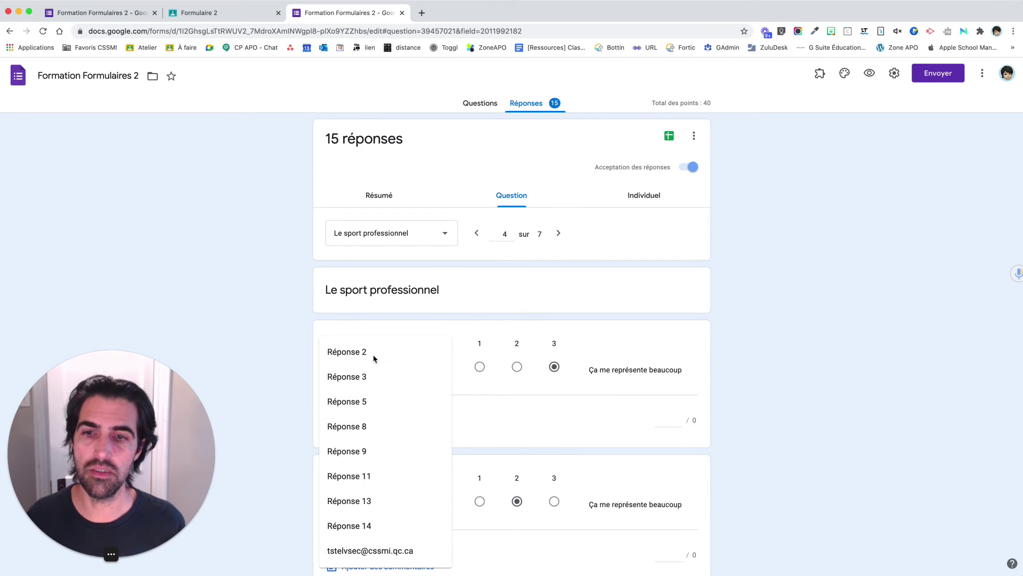
left_click(528, 382)
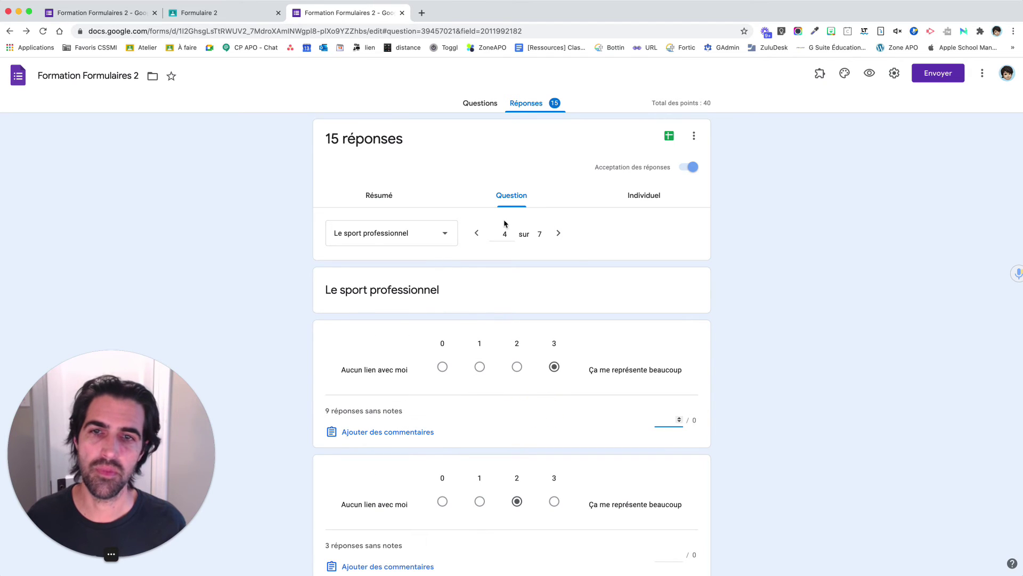
- Go to the question Combien font 24 X 3?, review its answers, and open and cancel the feedback entry for answer 60
left_click(558, 233)
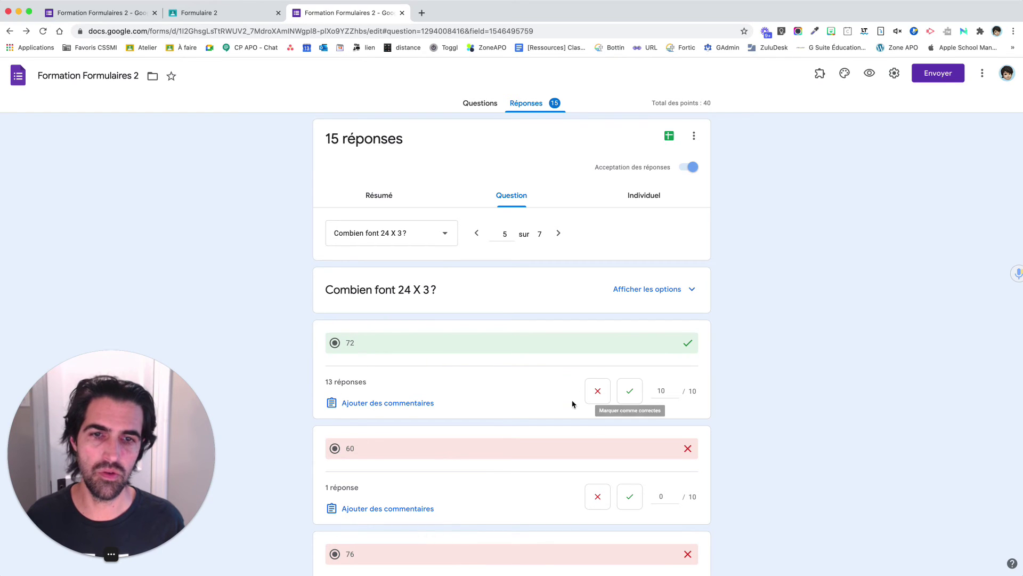
scroll(439, 464, "down", 2)
scroll(439, 463, "down", 2)
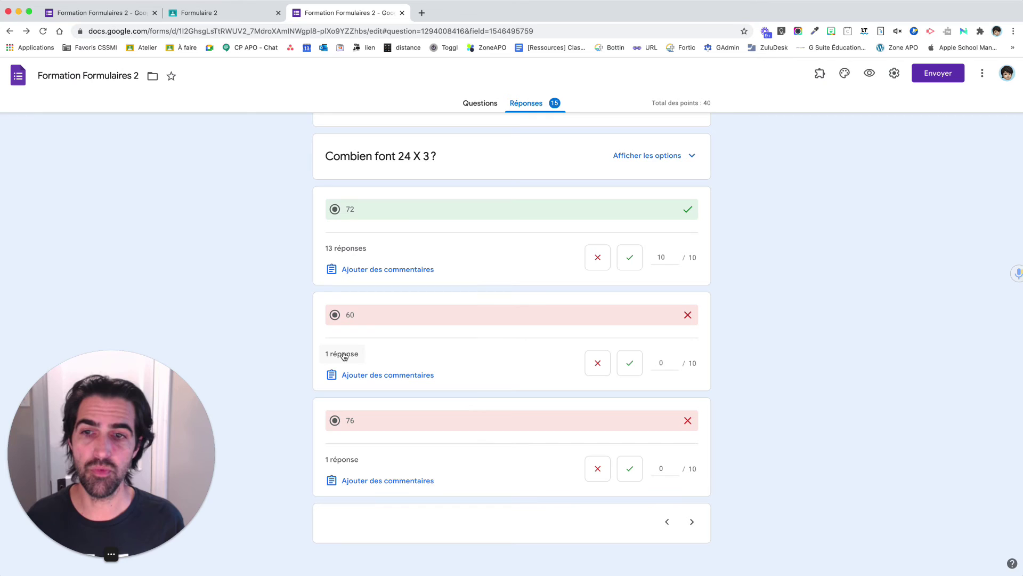
left_click(386, 378)
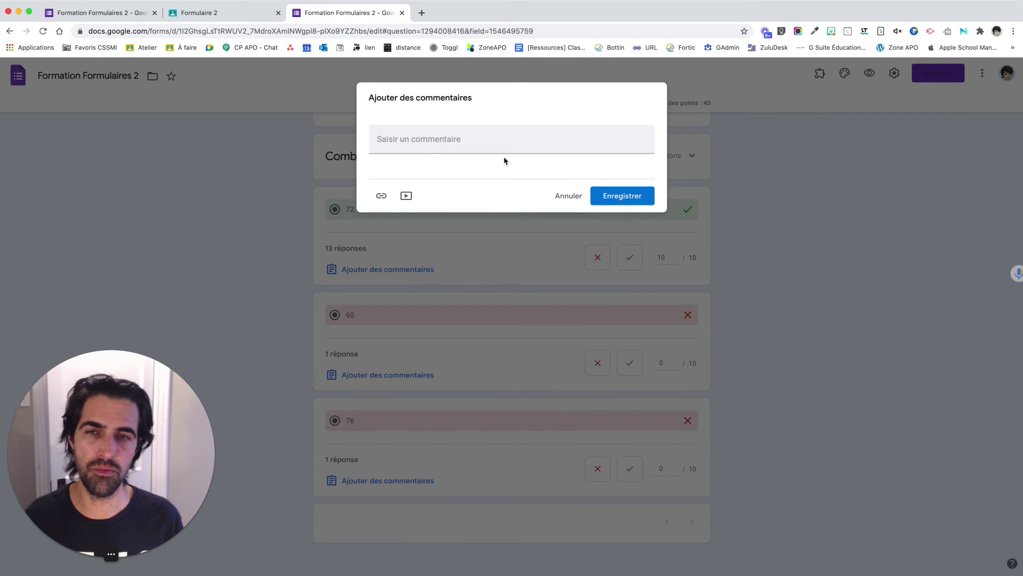
left_click(568, 195)
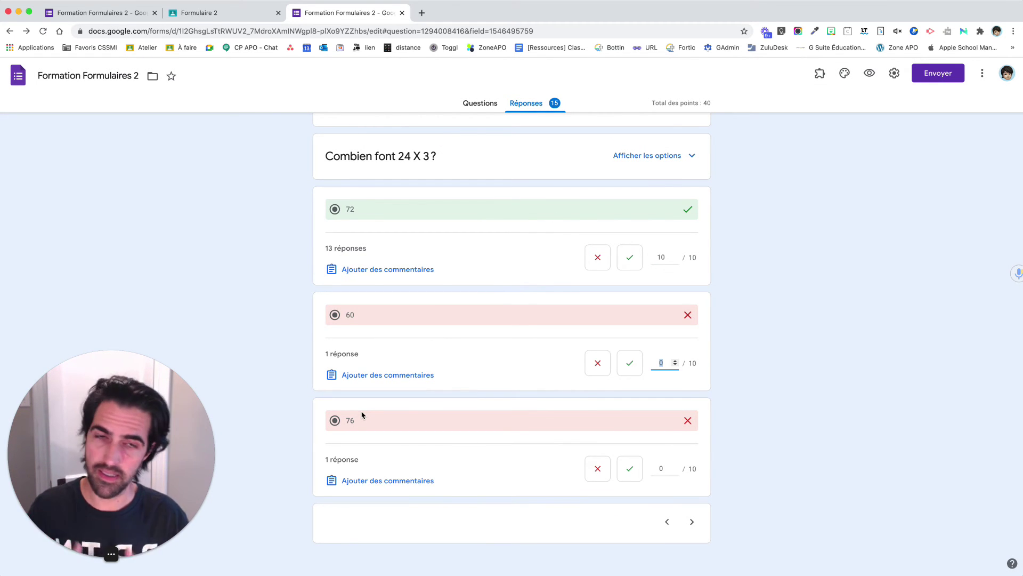
scroll(452, 394, "up", 5)
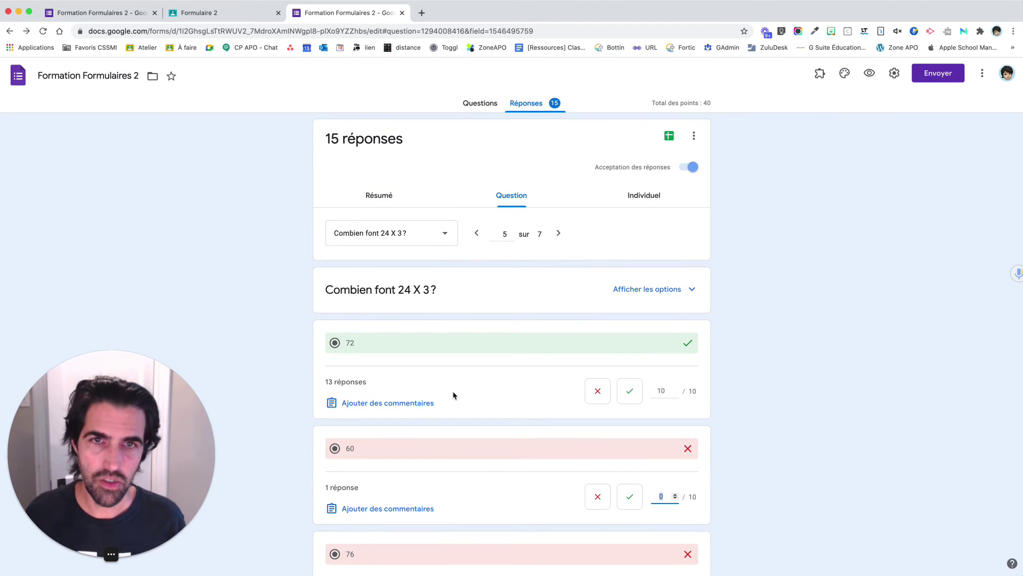
- Go to the open question Écris une phrase interrogative and read through all the submitted sentences
left_click(559, 233)
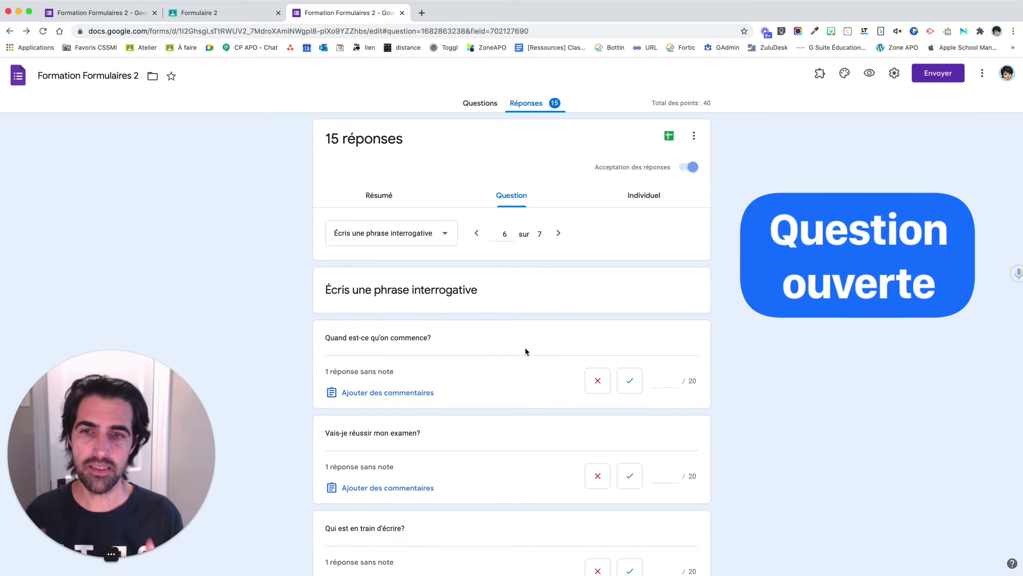
scroll(455, 392, "down", 15)
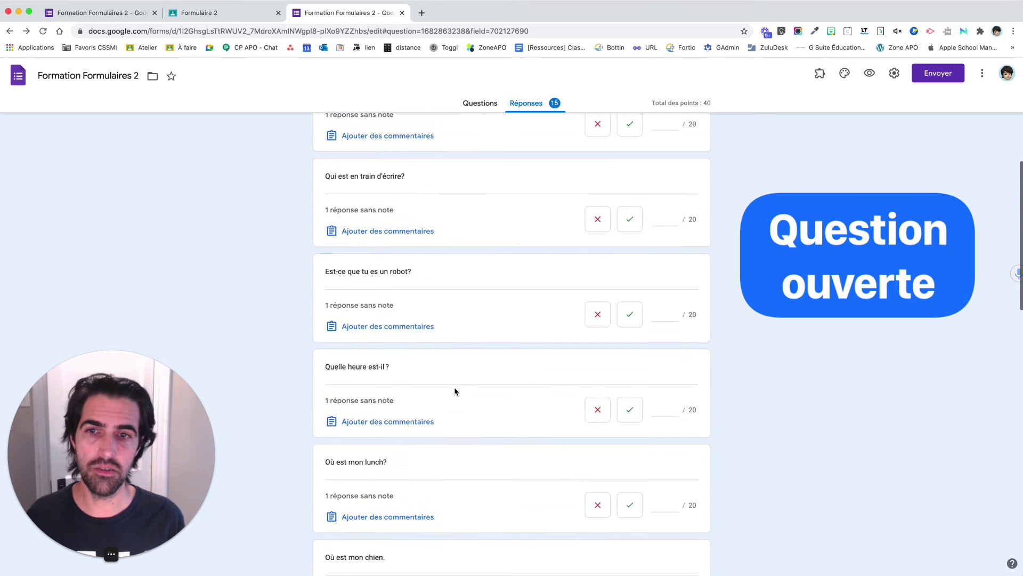
scroll(454, 392, "down", 5)
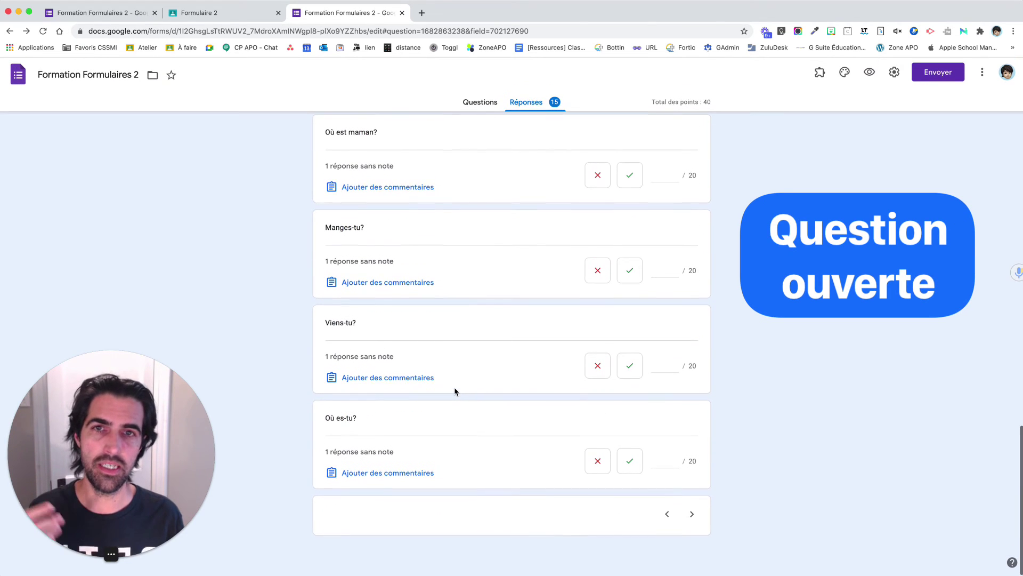
scroll(455, 391, "up", 20)
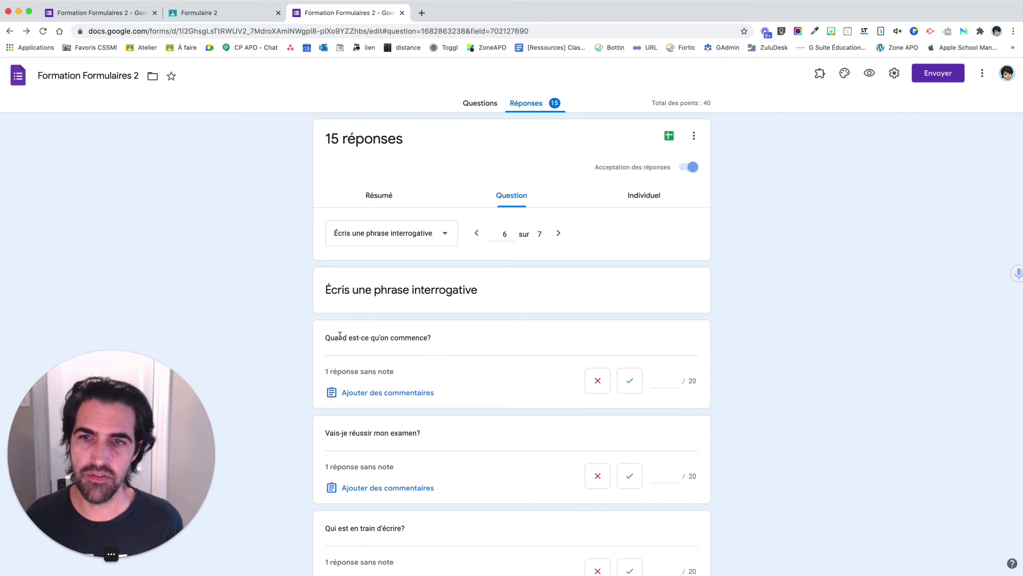
- Mark the first six sentences, from Quand est-ce qu'on commence? through Où est mon lunch?, as correct with 20 of 20 points each
left_click(630, 380)
scroll(546, 445, "down", 3)
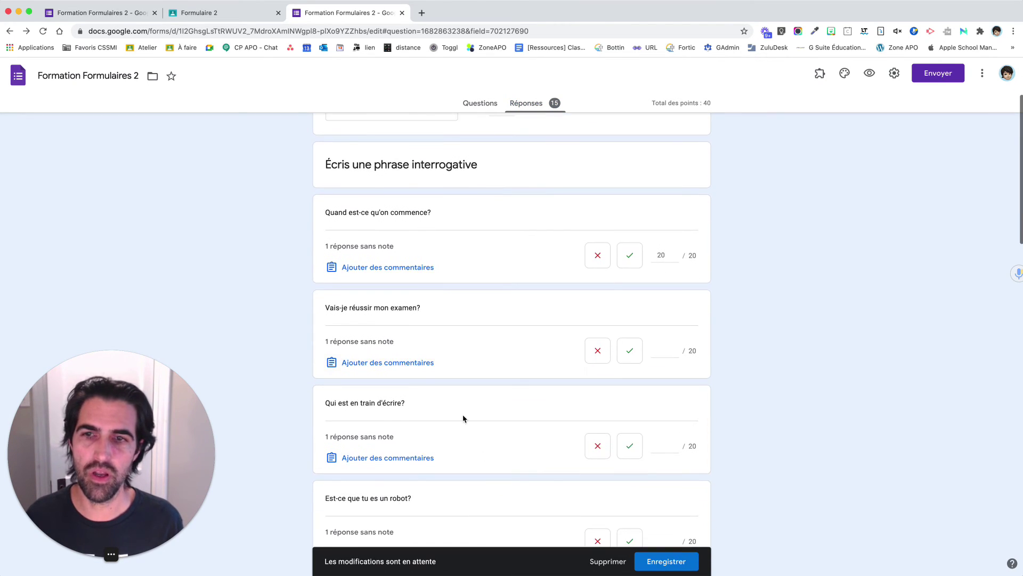
left_click(631, 351)
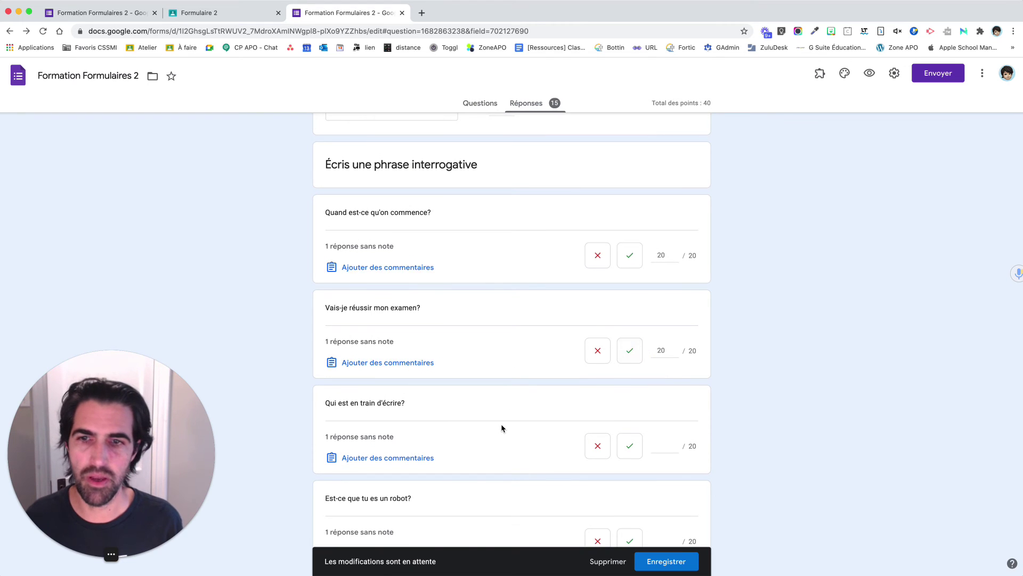
scroll(502, 427, "down", 2)
left_click(630, 359)
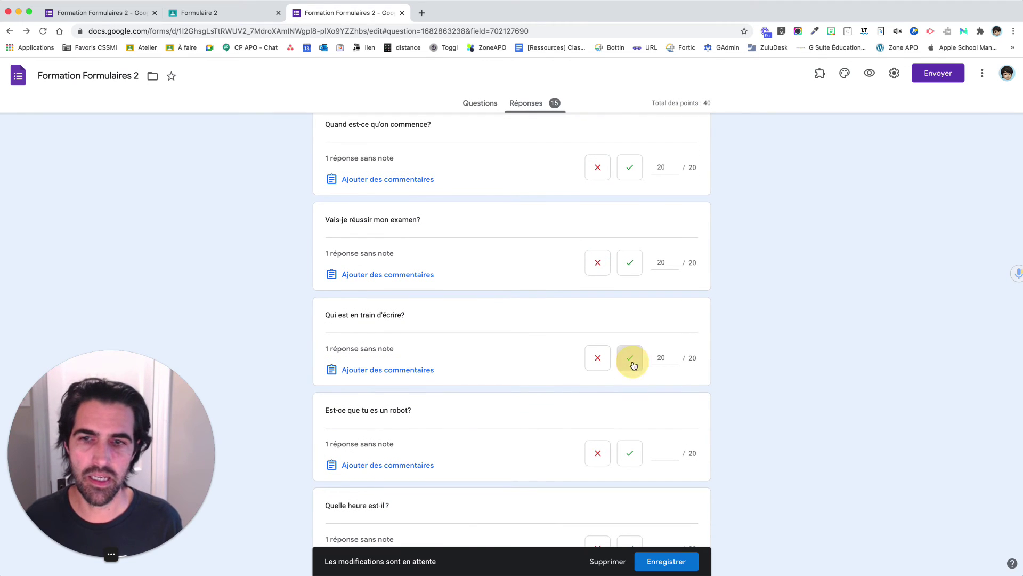
left_click(629, 451)
scroll(629, 441, "down", 3)
left_click(625, 415)
scroll(624, 469, "down", 2)
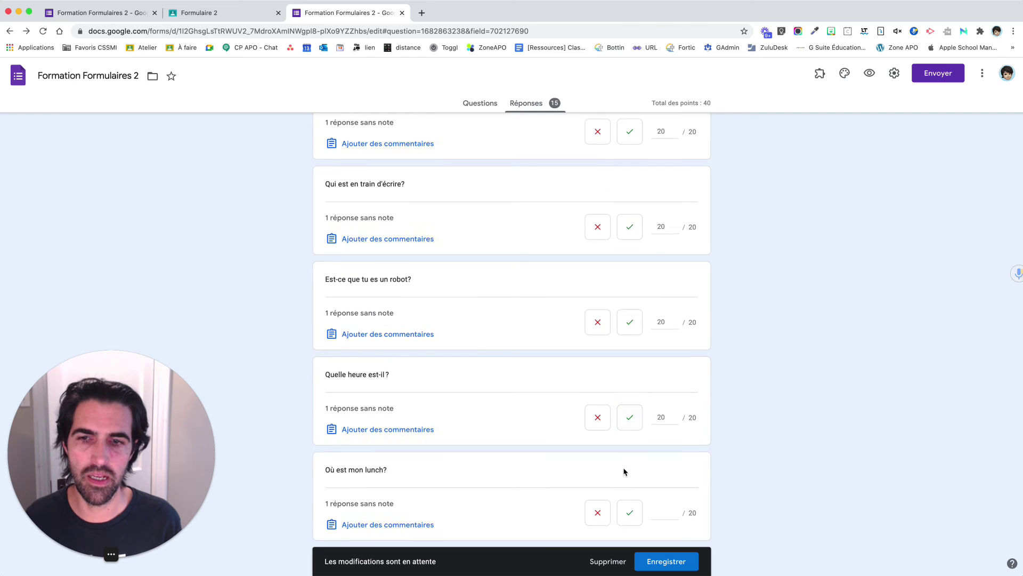
left_click(623, 425)
- Give the sentence Où est mon chien. 10 of 20 points, and mark Quand arrives-tu? and Où est mon chien? as correct
scroll(638, 485, "down", 3)
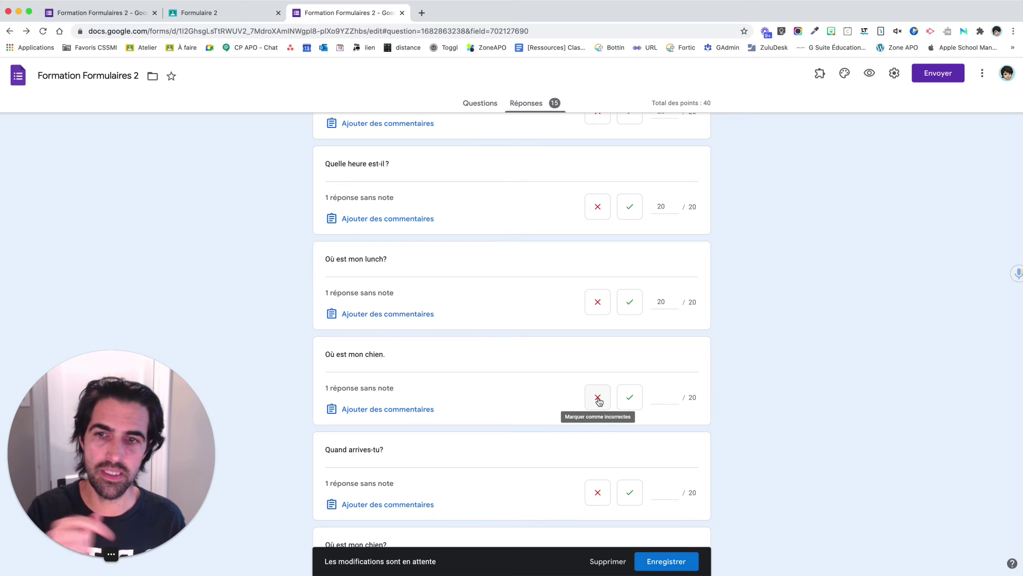
left_click(675, 404)
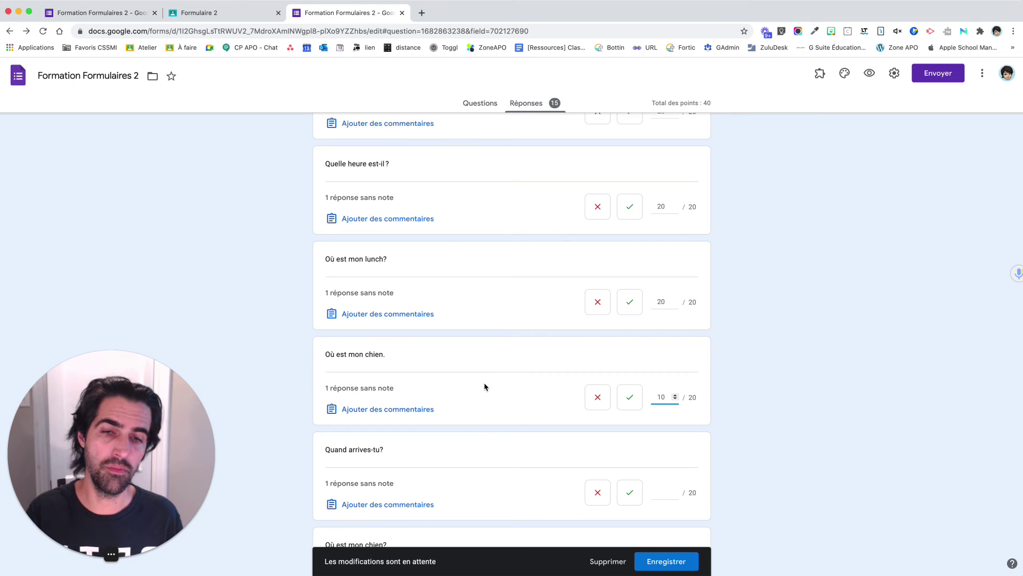
scroll(536, 442, "down", 2)
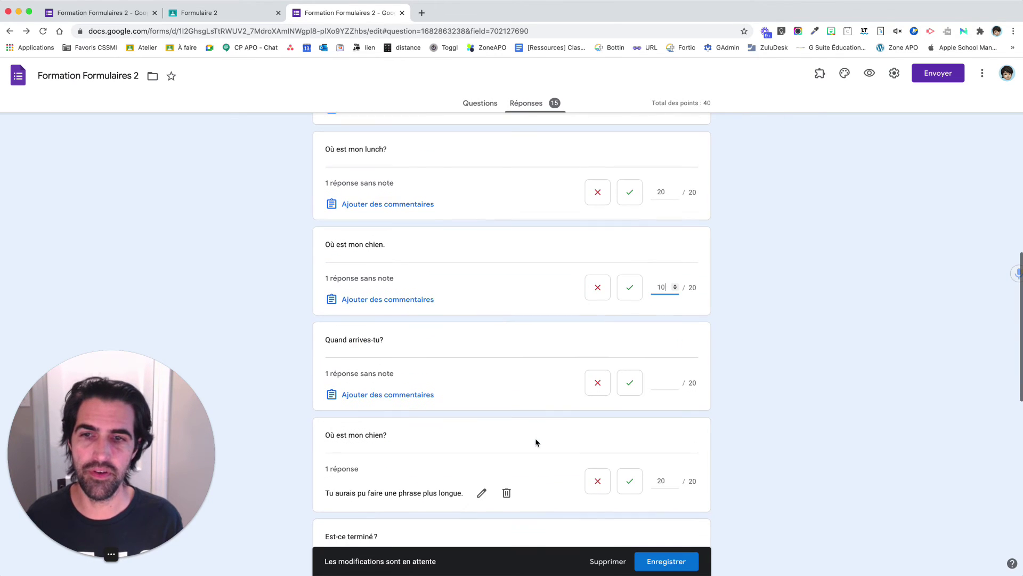
left_click(629, 387)
scroll(606, 461, "down", 3)
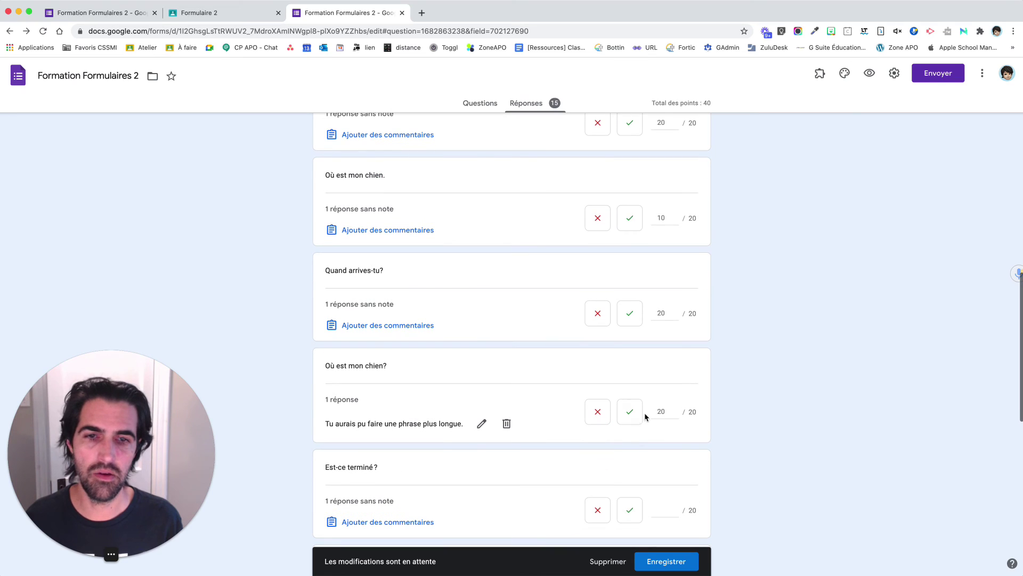
left_click(631, 413)
- Mark the last six sentences, from Est-ce terminé? through Où es-tu?, as correct with 20 of 20 points each
scroll(632, 416, "down", 2)
scroll(633, 411, "down", 1)
left_click(631, 388)
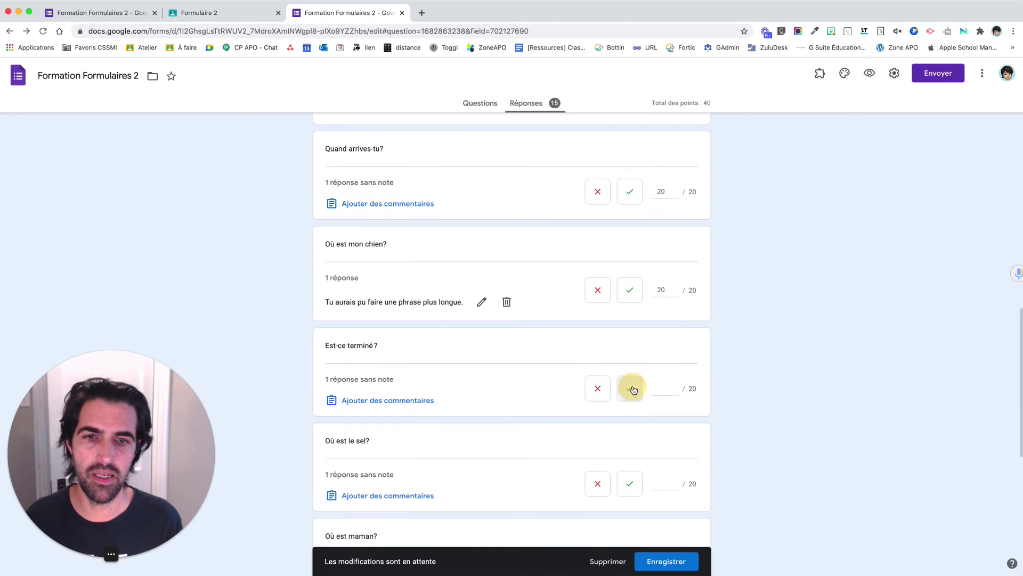
left_click(632, 482)
scroll(633, 482, "down", 3)
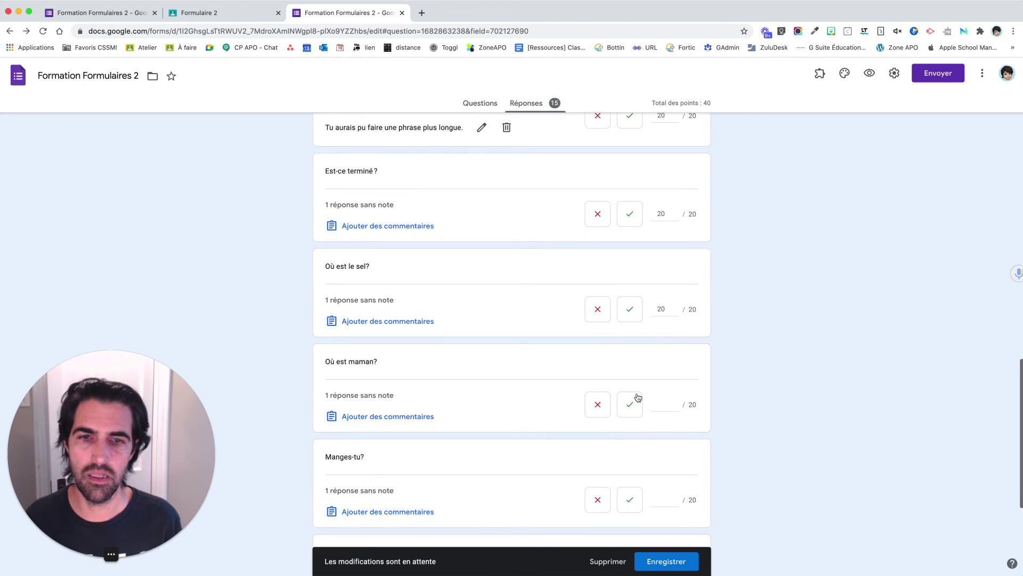
left_click(636, 404)
scroll(640, 410, "down", 2)
scroll(640, 410, "down", 1)
left_click(634, 398)
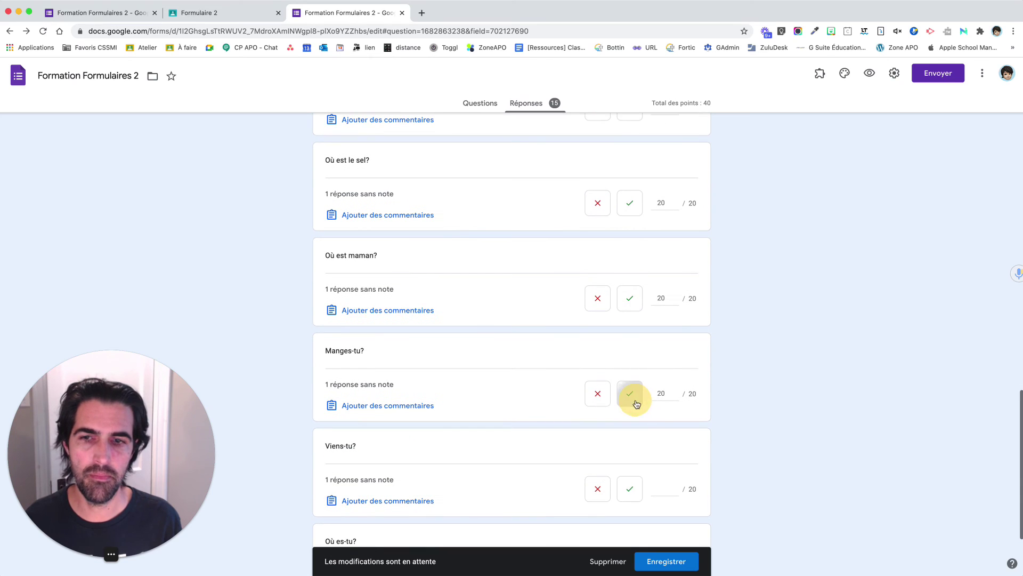
left_click(631, 487)
scroll(631, 480, "down", 3)
left_click(630, 463)
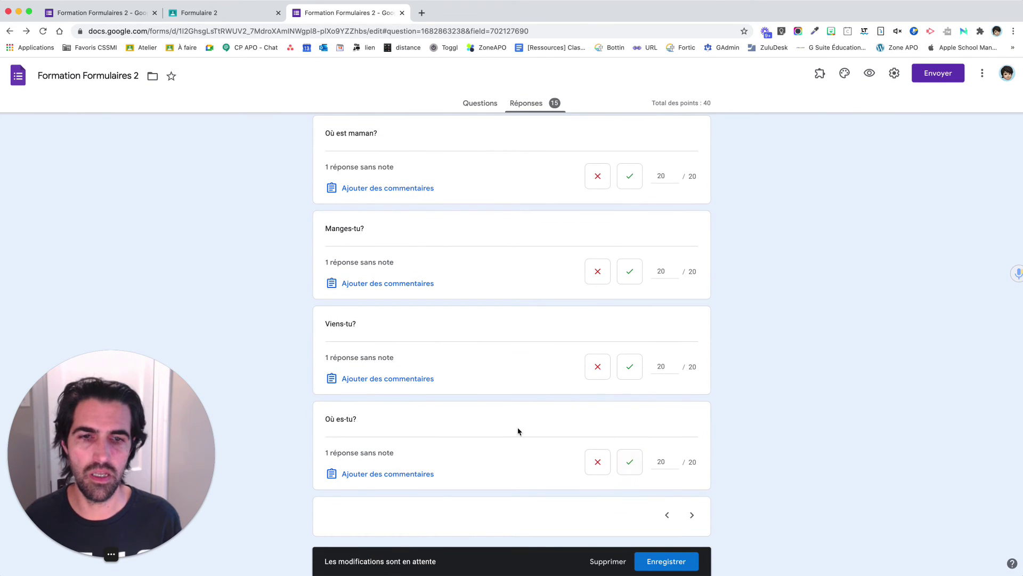
- Check the points assigned to the interrogative sentences and save the pending grades before leaving the question
scroll(540, 510, "up", 10)
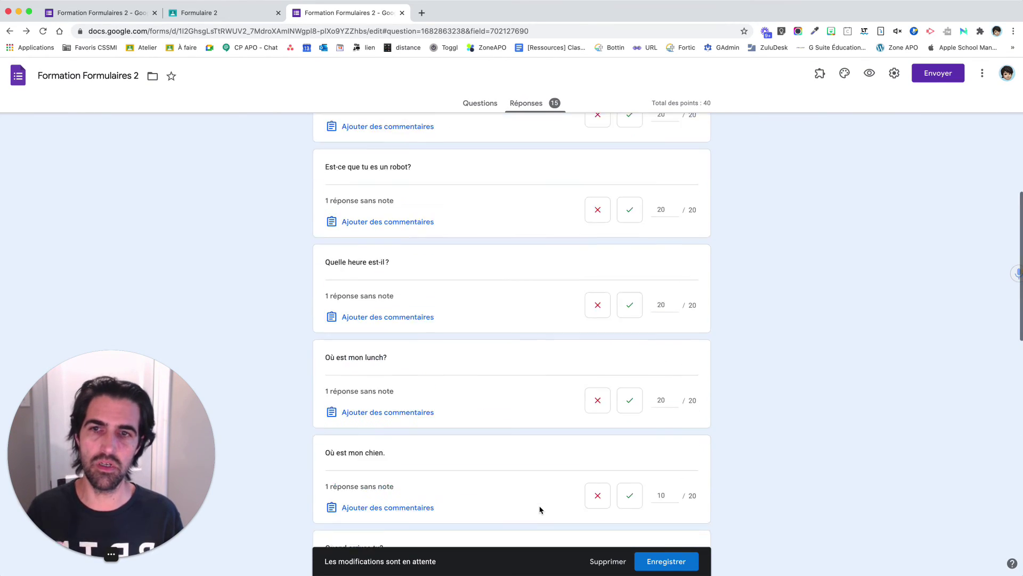
scroll(540, 510, "down", 2)
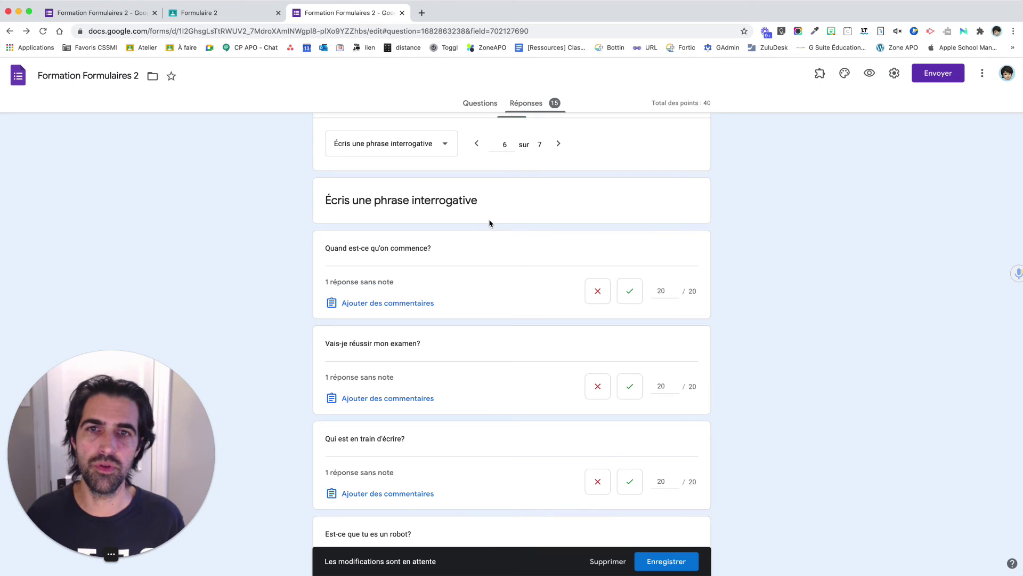
left_click(555, 143)
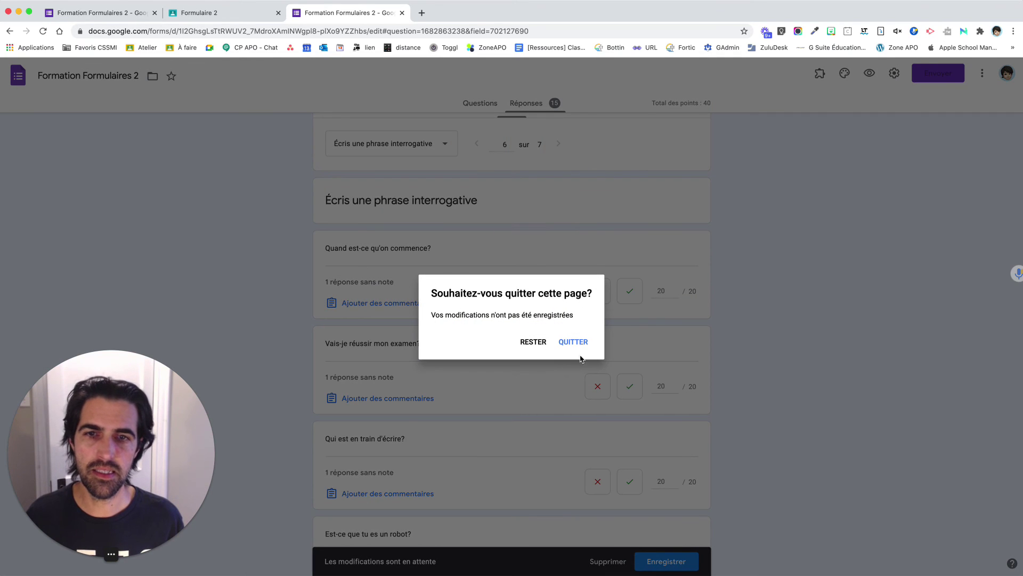
left_click(533, 342)
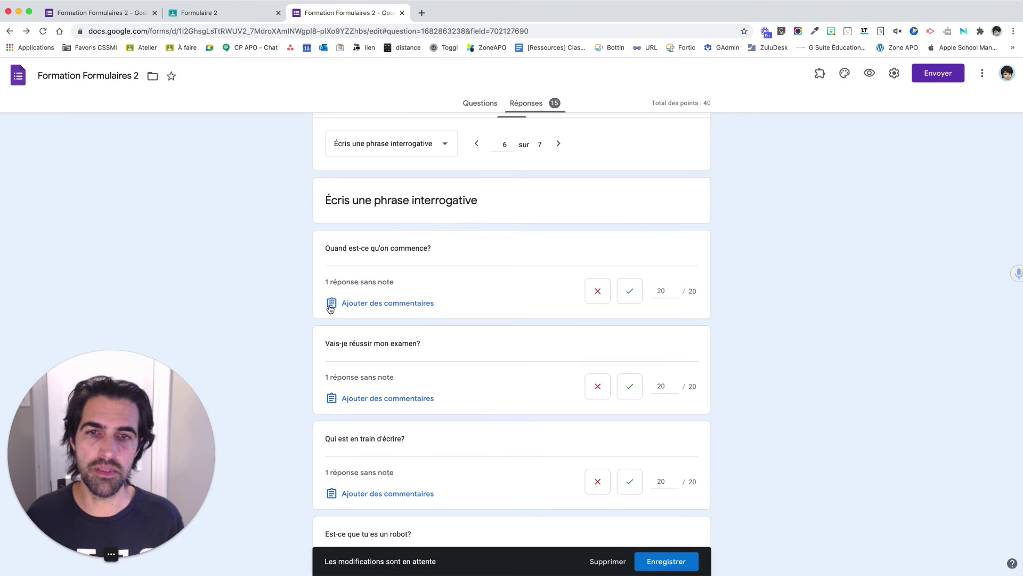
left_click(668, 563)
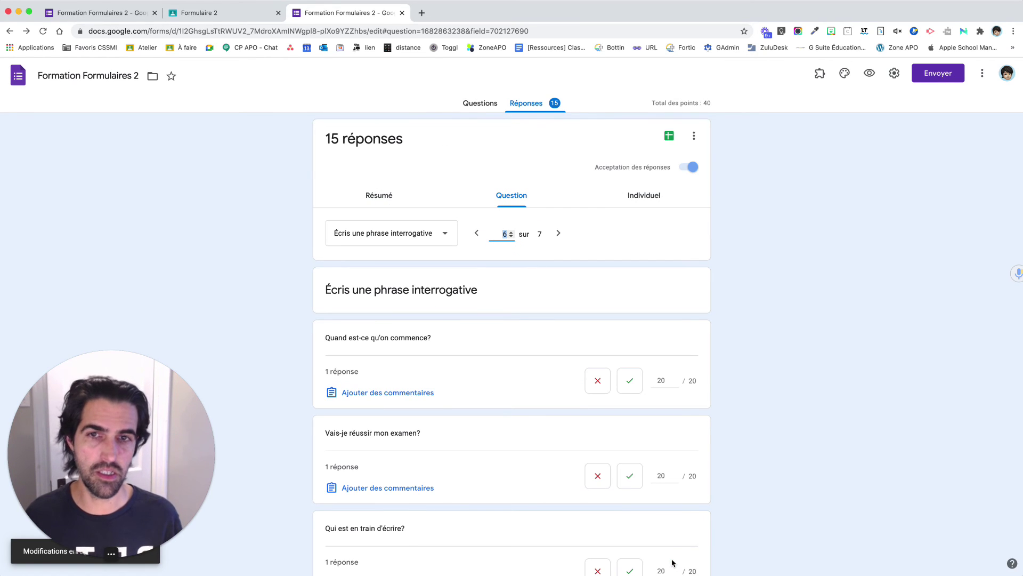
- Go to the question Racine carrée, add the feedback "Viens me voir!" to the answer 125 and save the changes
left_click(557, 234)
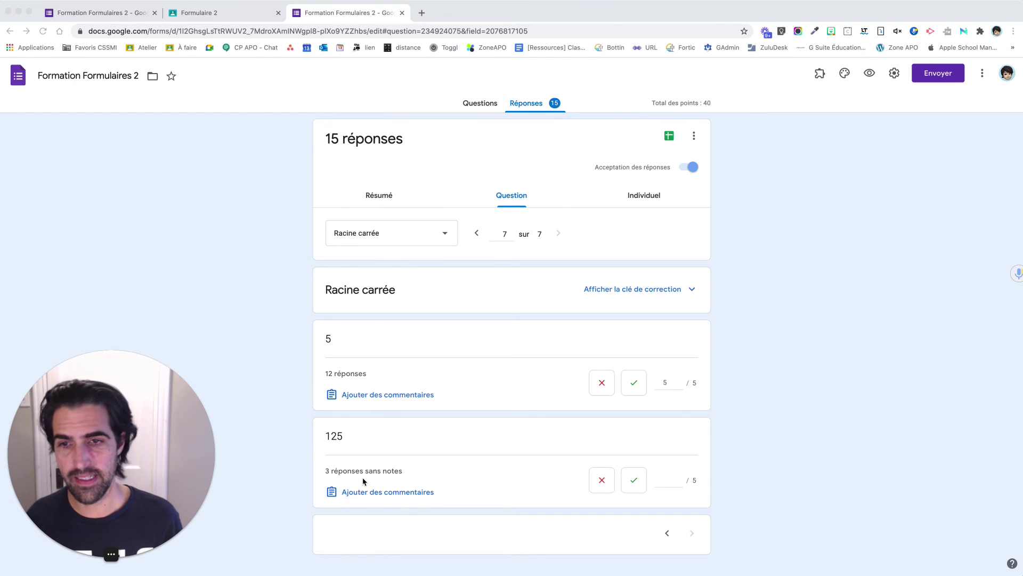
left_click(373, 491)
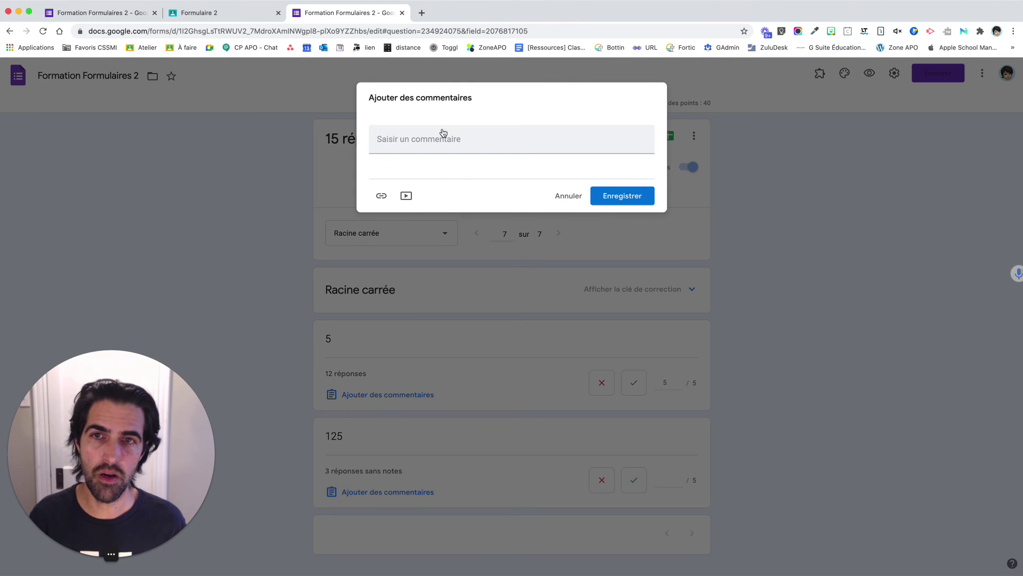
type("Viens me")
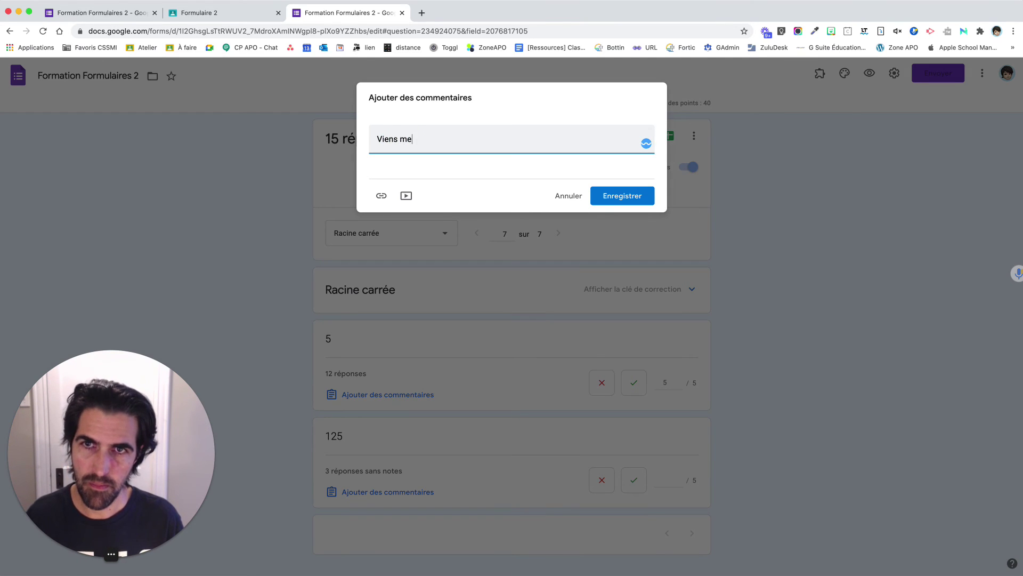
type("voir!")
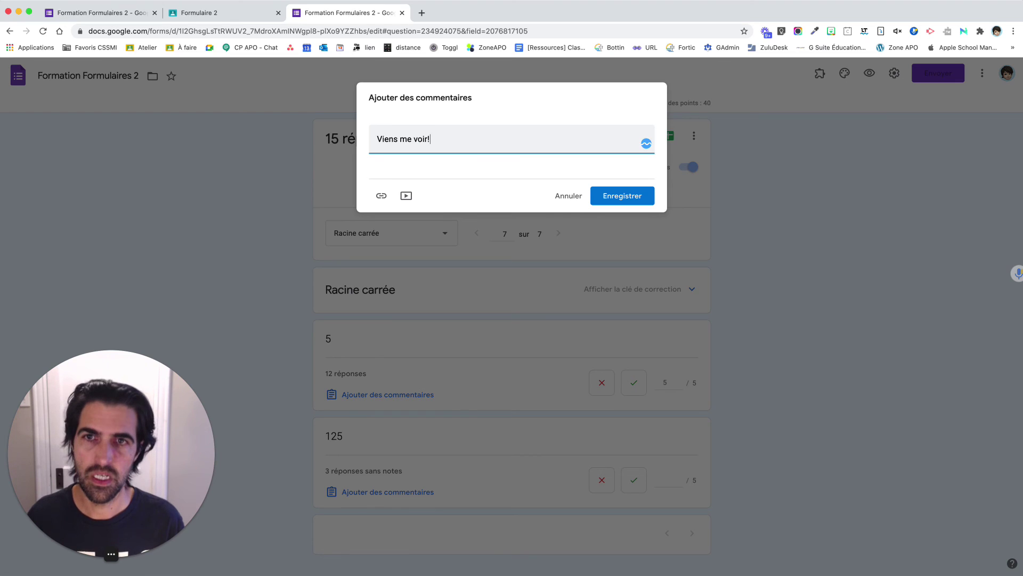
left_click(625, 193)
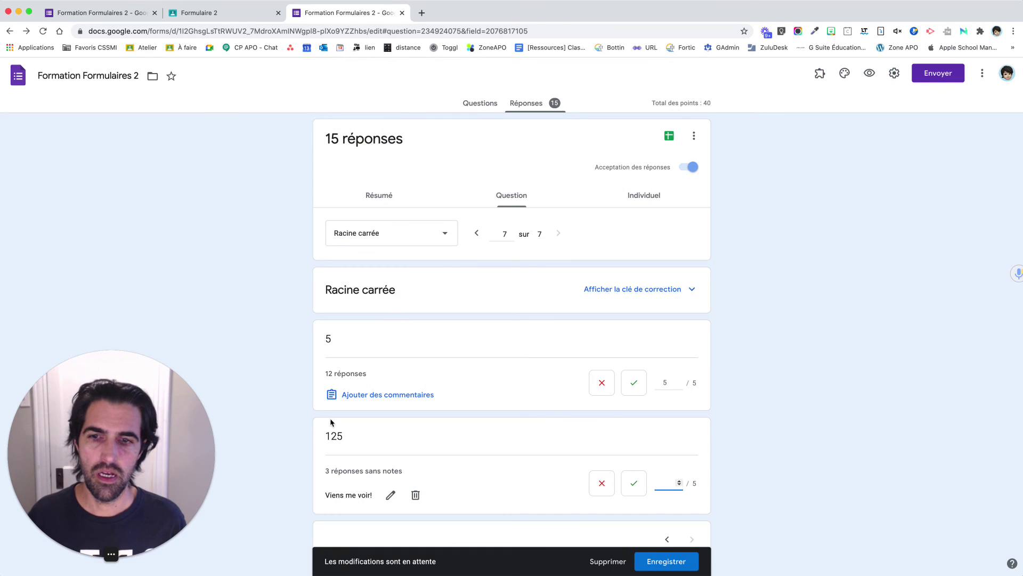
left_click(666, 560)
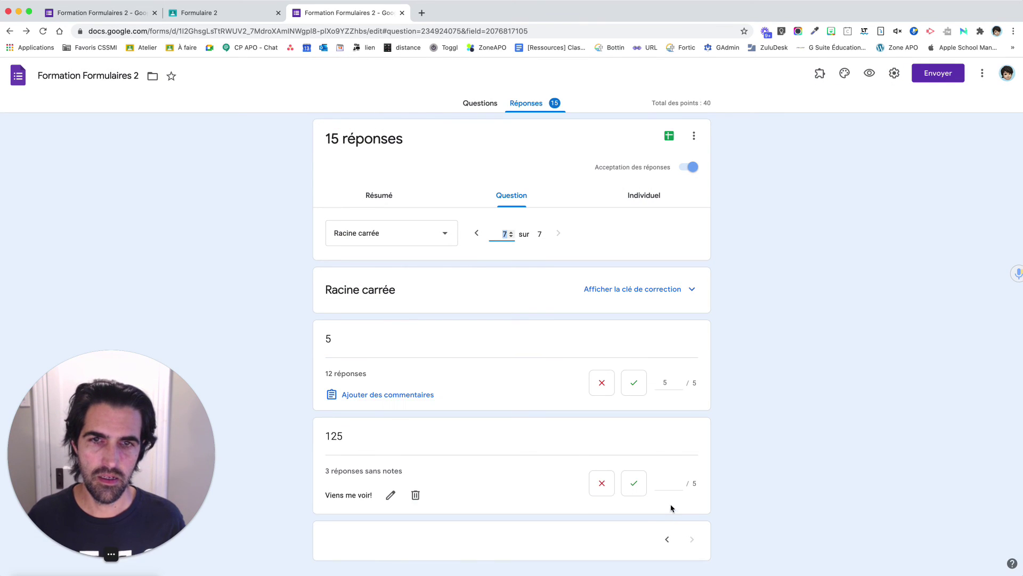
- Mark the answer 125 of Racine carrée as incorrect with 0 of 5 points and save the grade
left_click(602, 489)
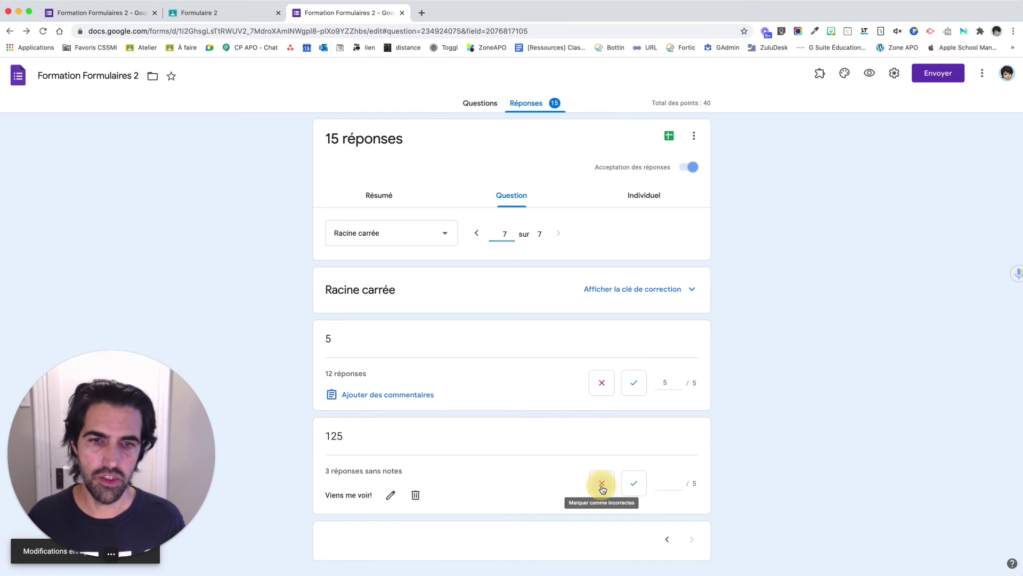
left_click(602, 488)
scroll(757, 512, "down", 1)
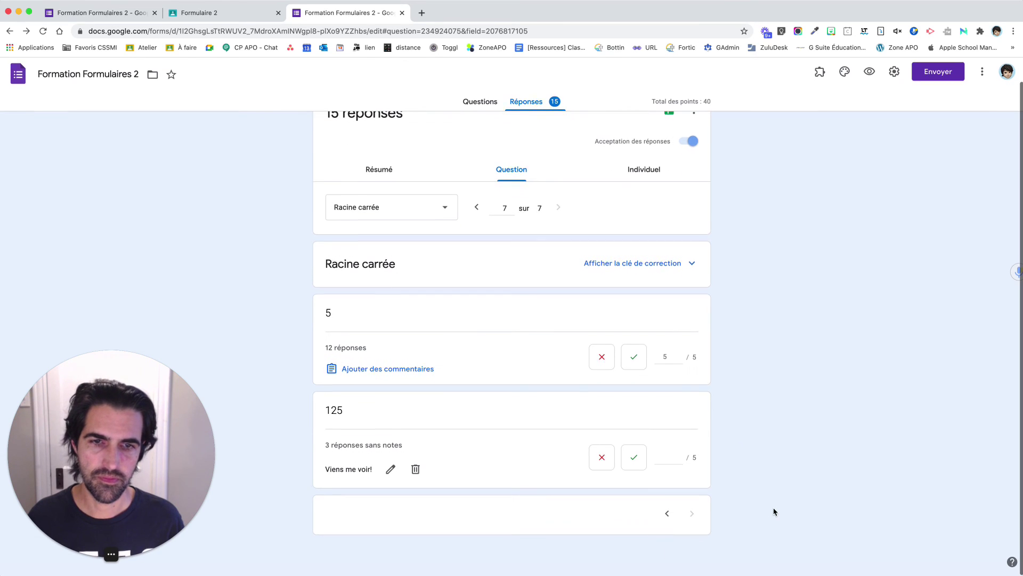
left_click(602, 462)
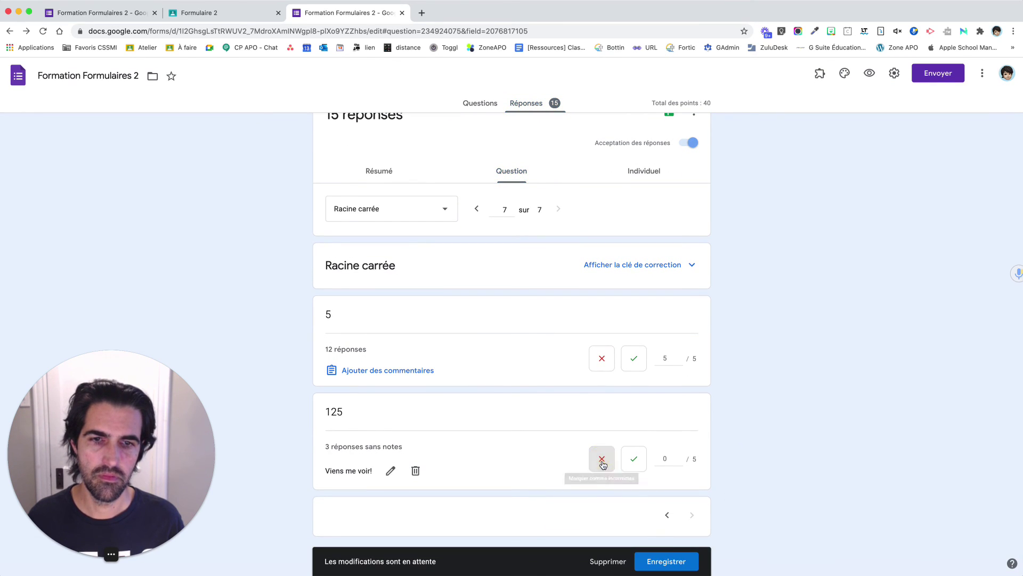
left_click(669, 561)
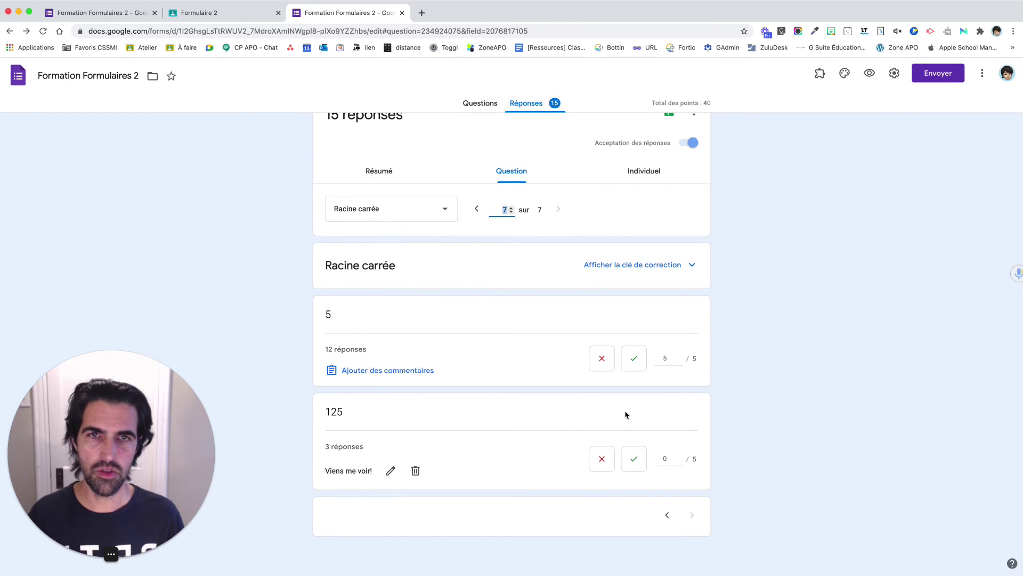
- Switch to the individual responses and review the graded answers and feedback of response 2 from beginning to end
scroll(626, 415, "up", 1)
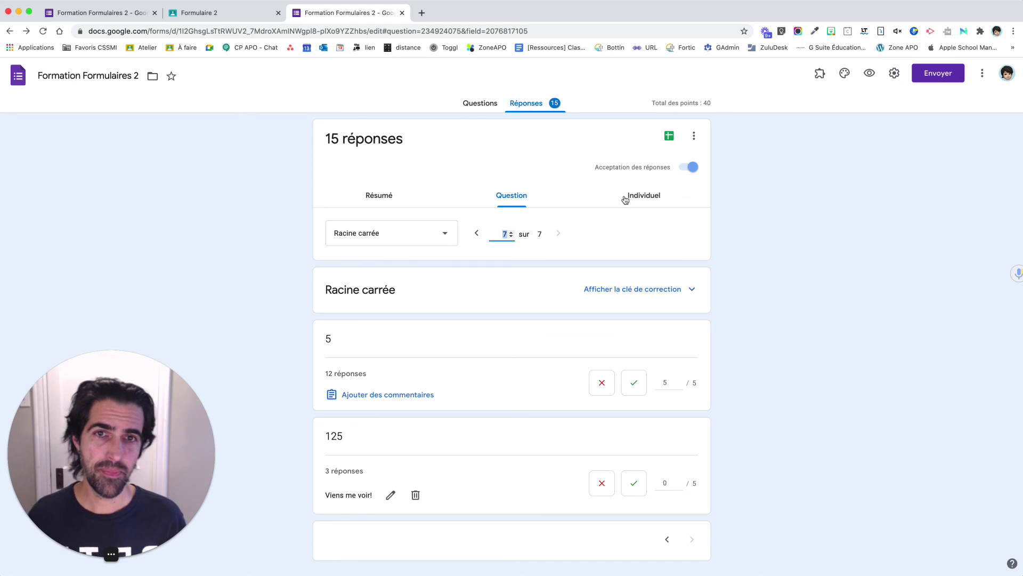
left_click(644, 196)
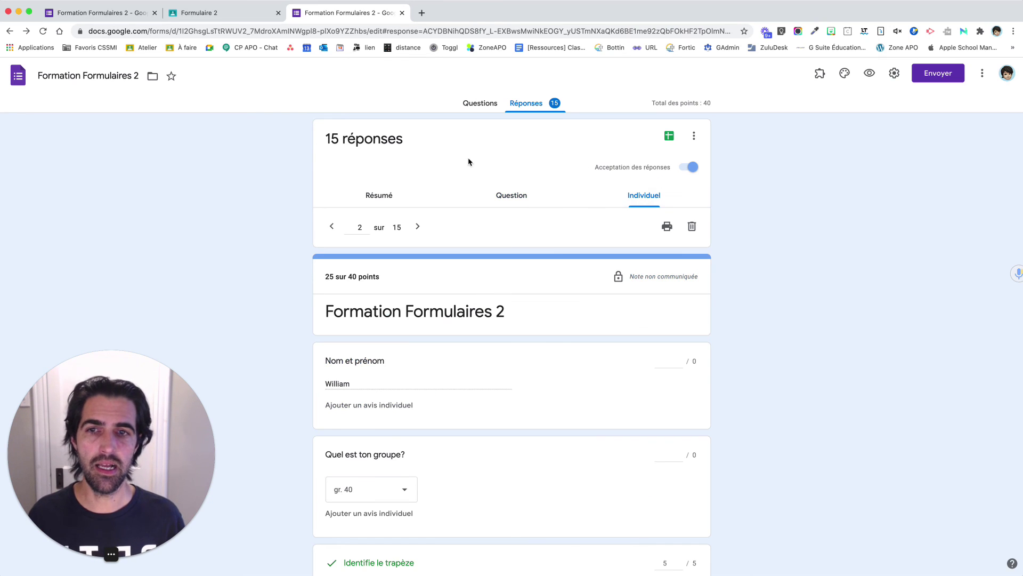
scroll(309, 408, "down", 1)
scroll(310, 407, "down", 12)
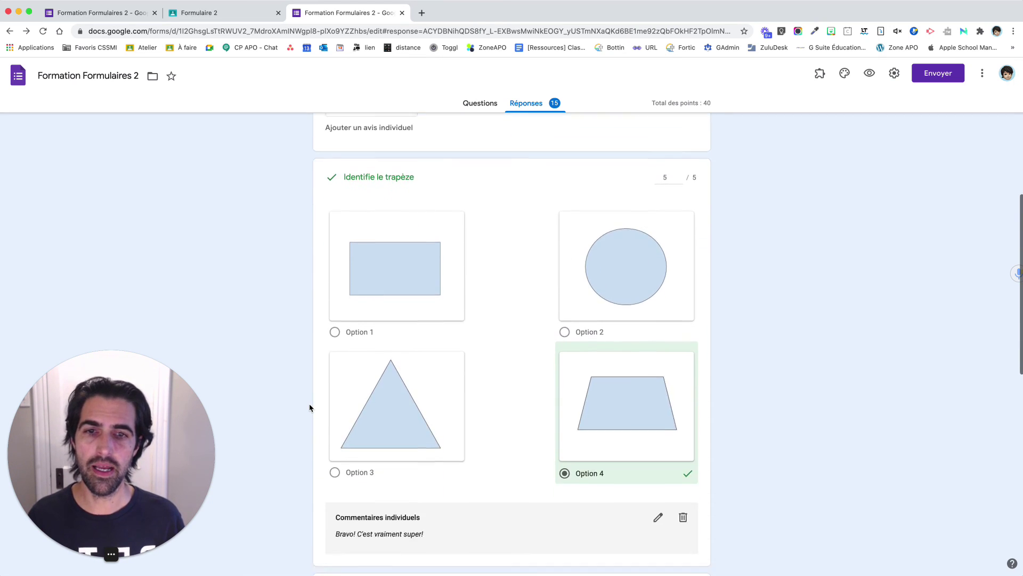
scroll(309, 408, "down", 5)
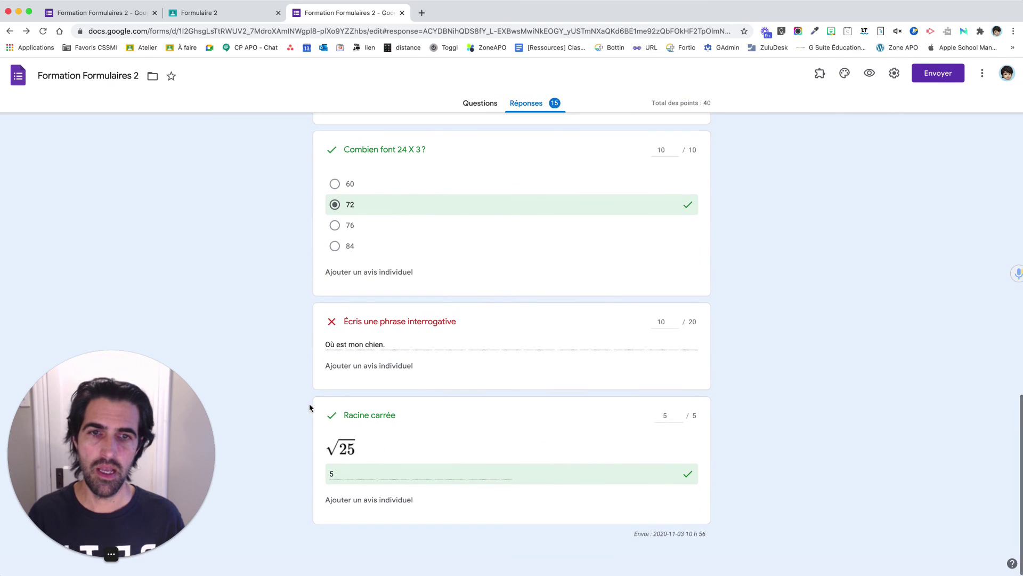
scroll(539, 324, "up", 15)
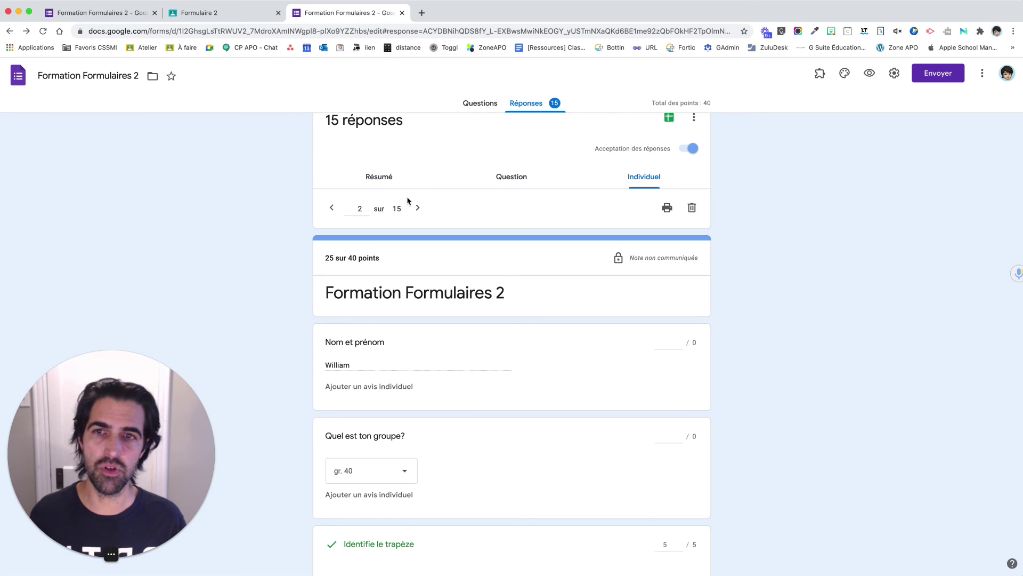
- Go to individual response 3 and review its graded answers and total score
left_click(417, 207)
scroll(303, 345, "down", 10)
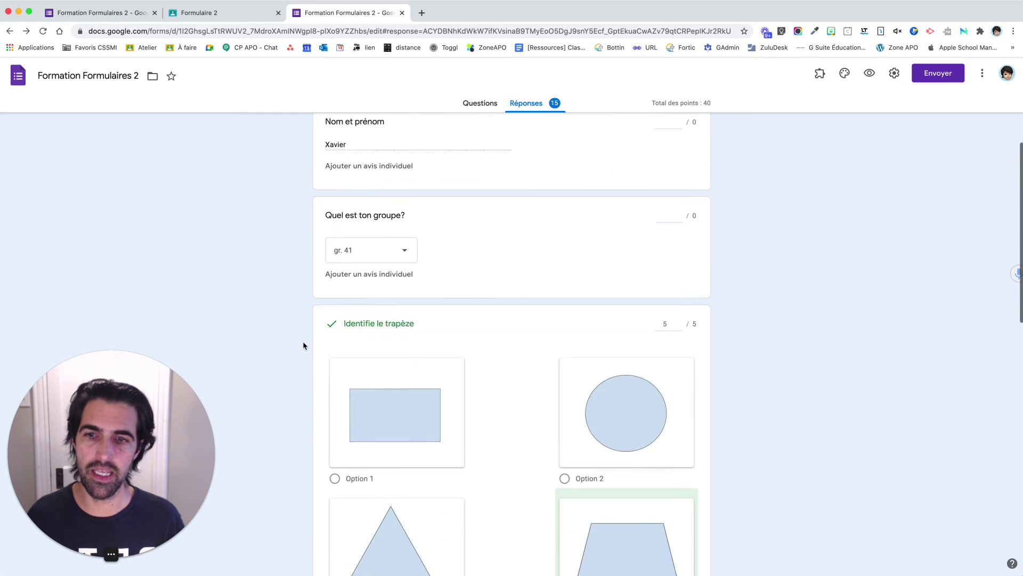
scroll(304, 346, "down", 5)
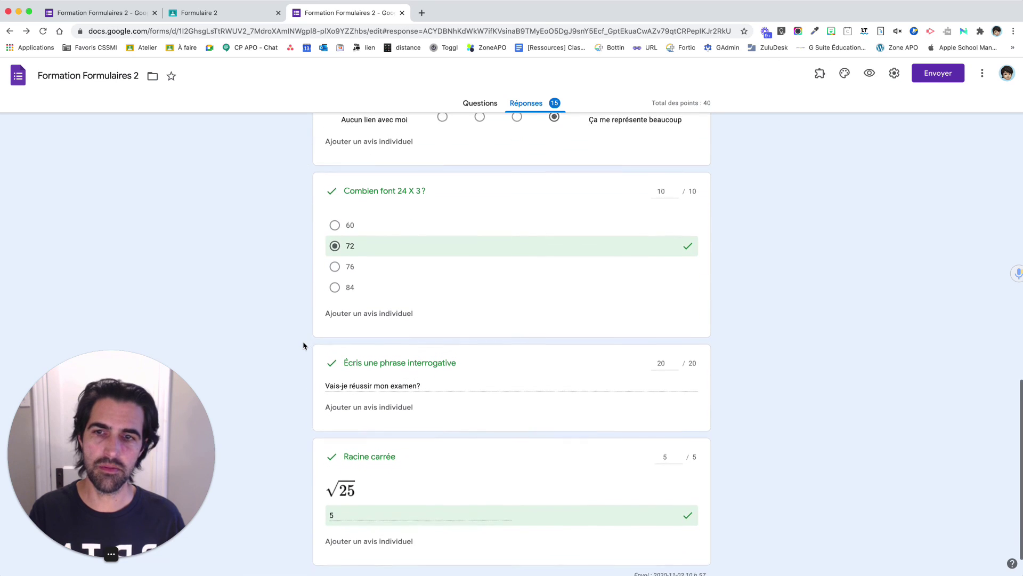
scroll(303, 345, "up", 15)
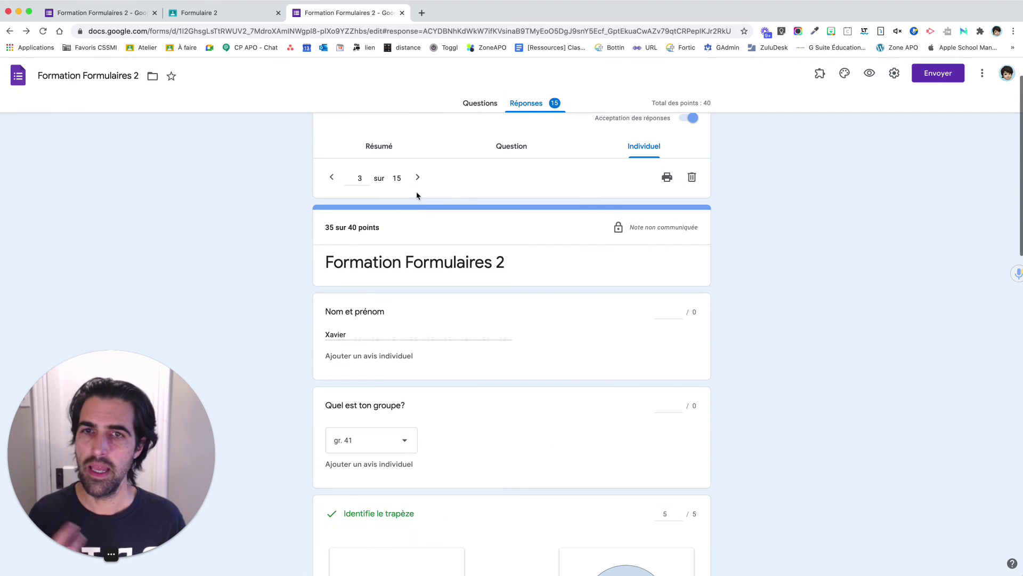
- Advance to individual response 4, and review the statistics, frequently missed questions and per-question charts in the summary of all responses
left_click(414, 181)
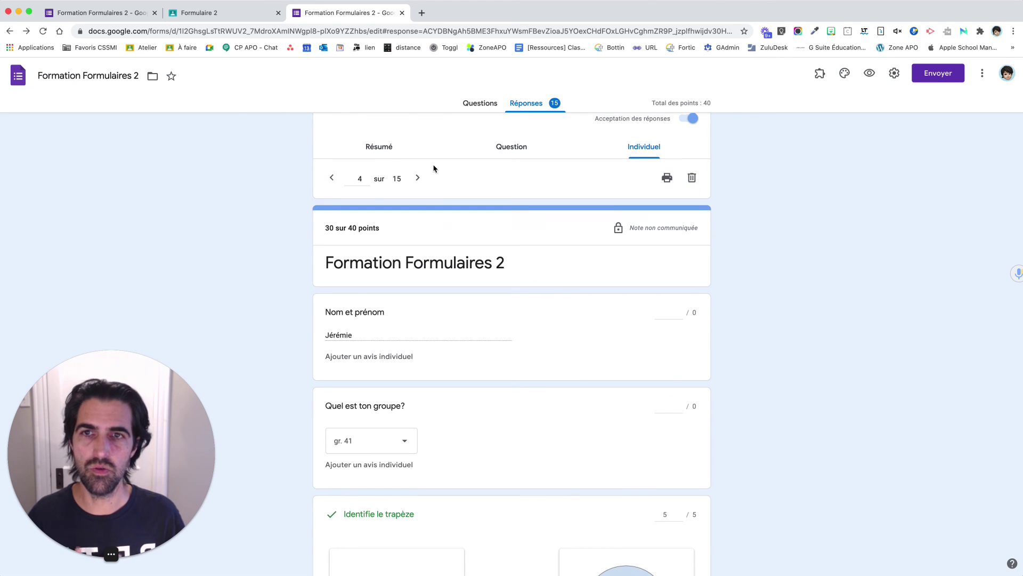
scroll(434, 167, "up", 1)
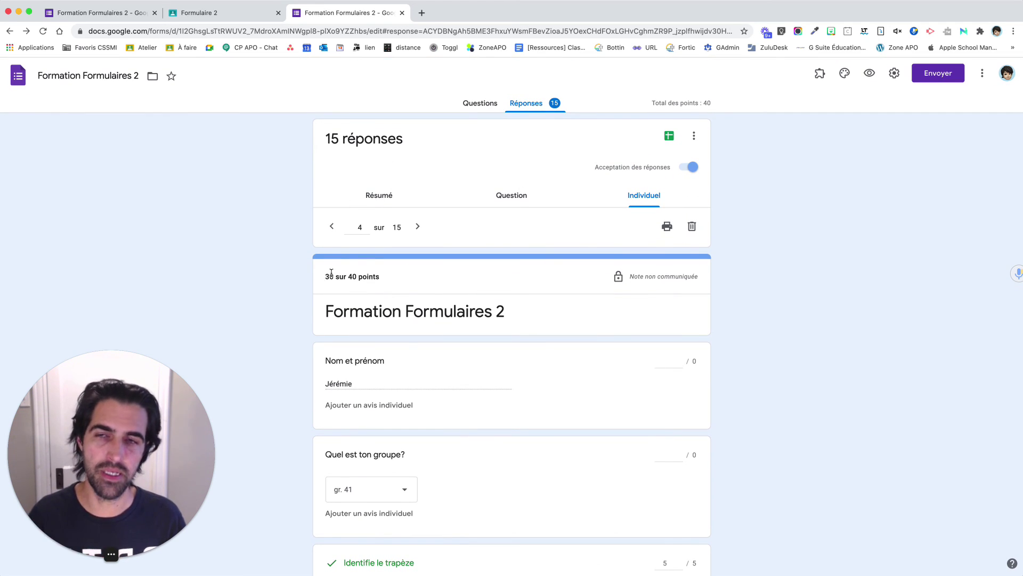
left_click(378, 197)
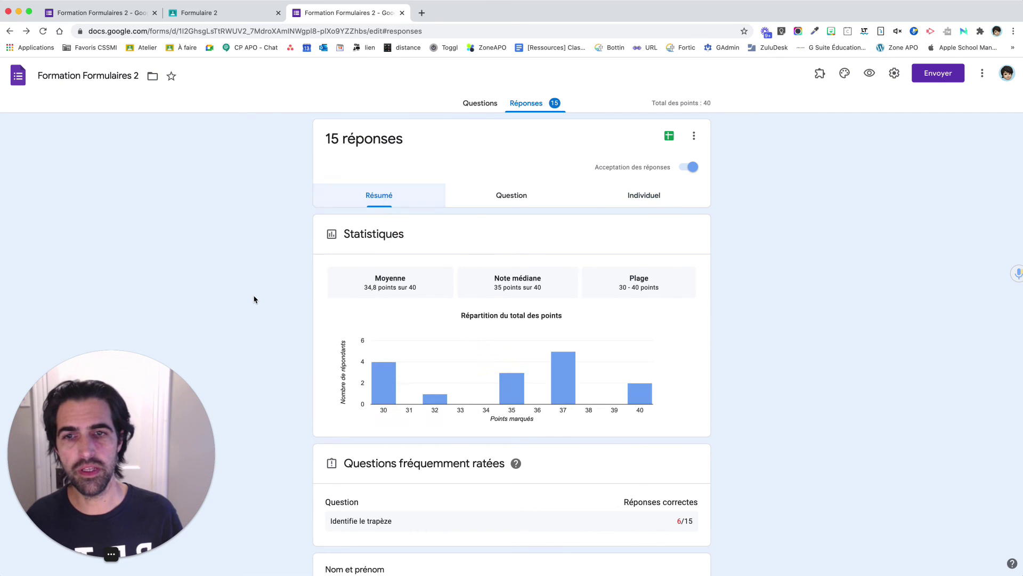
scroll(254, 299, "down", 3)
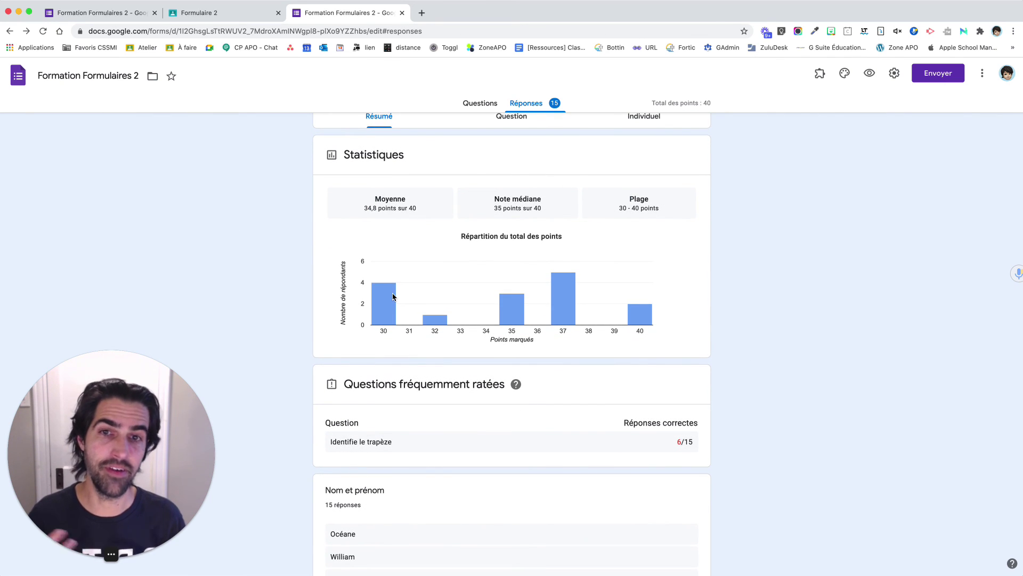
mouse_move(393, 297)
scroll(393, 297, "down", 10)
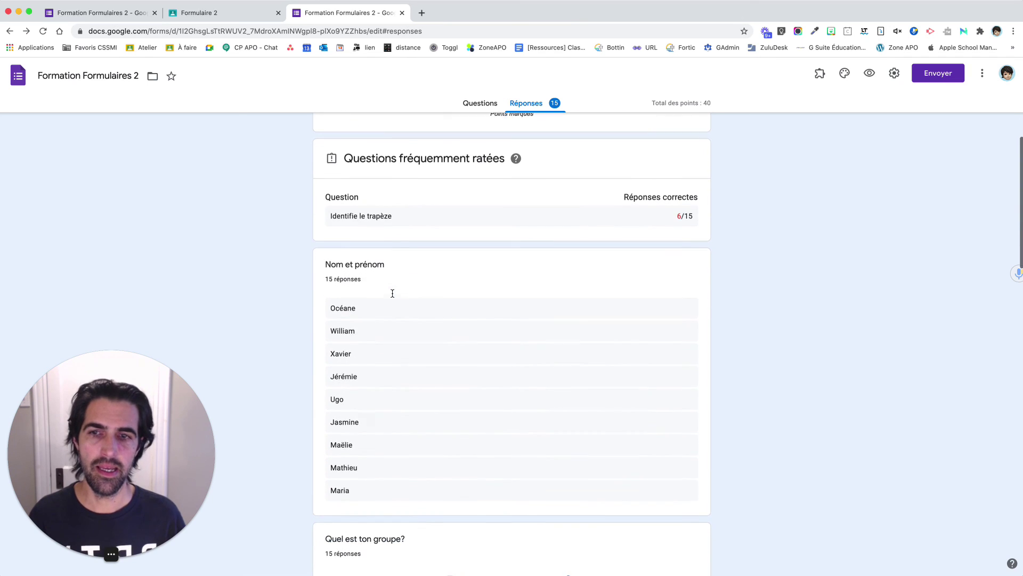
scroll(294, 405, "down", 10)
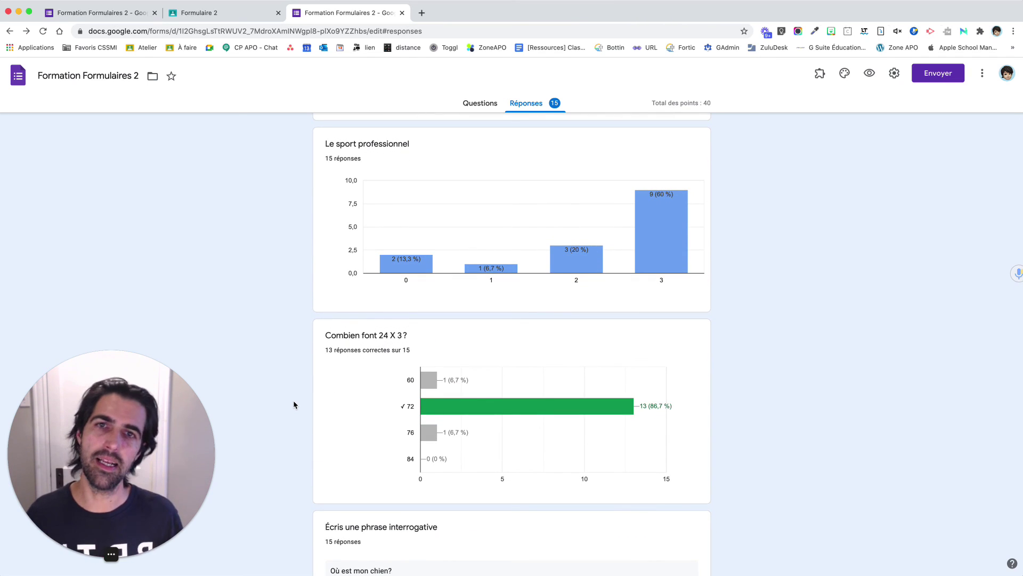
scroll(294, 405, "up", 20)
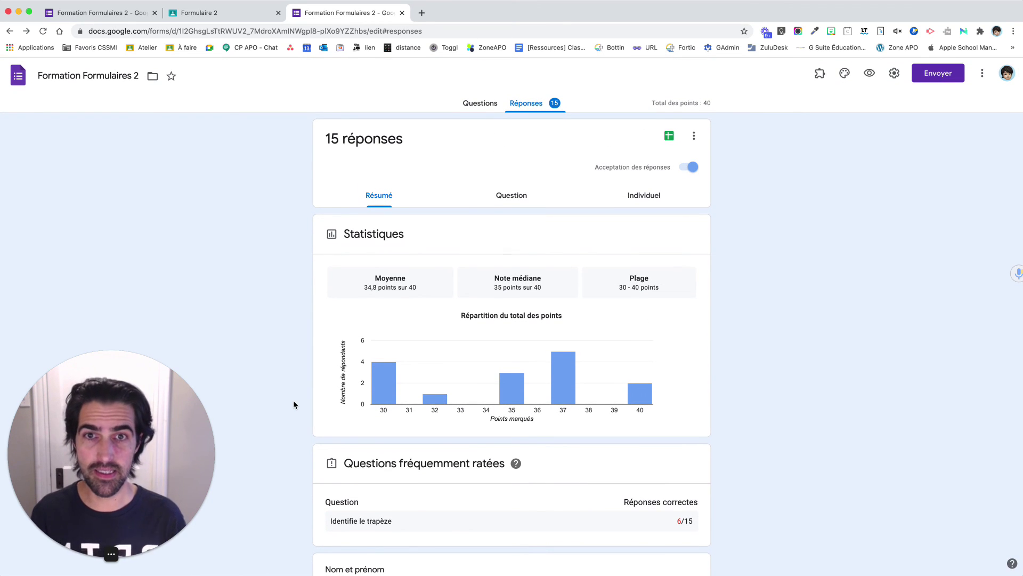
- Show the responses by question and display the graded answers and feedback for Identifie le trapèze
left_click(515, 196)
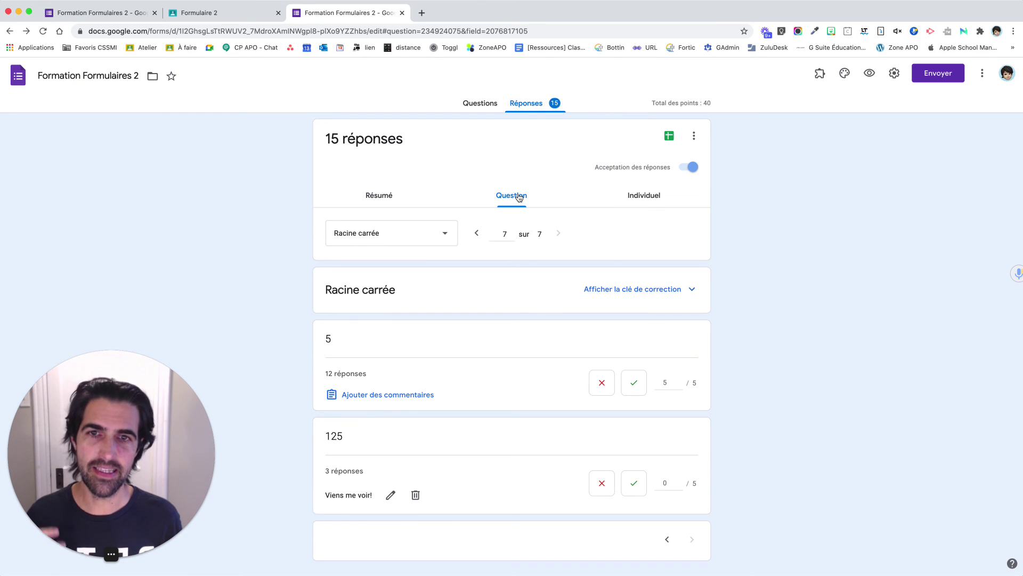
left_click(434, 235)
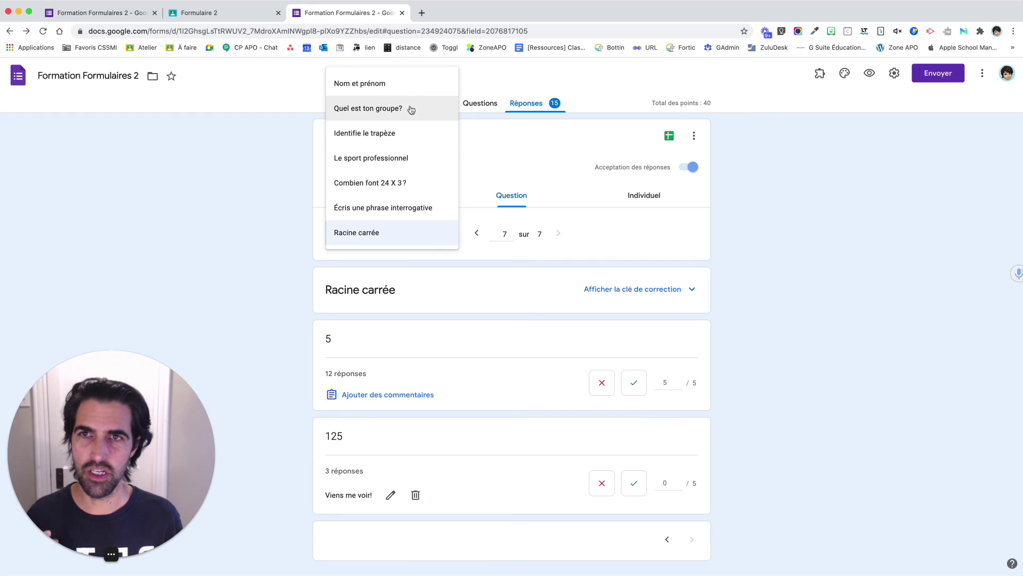
left_click(401, 134)
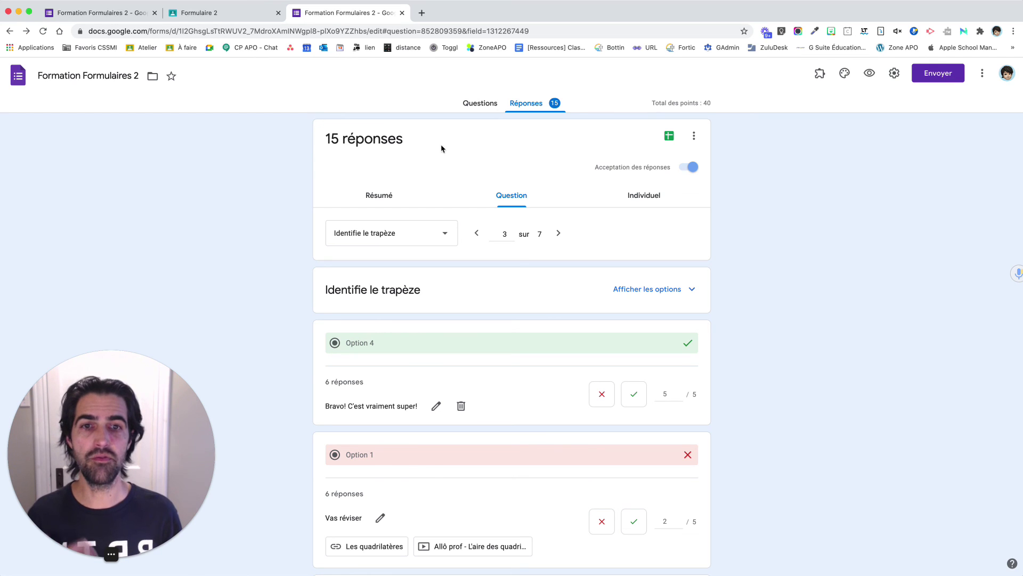
- Return to individual response 4 and review its graded answers, points and individual feedback from beginning to end
left_click(653, 197)
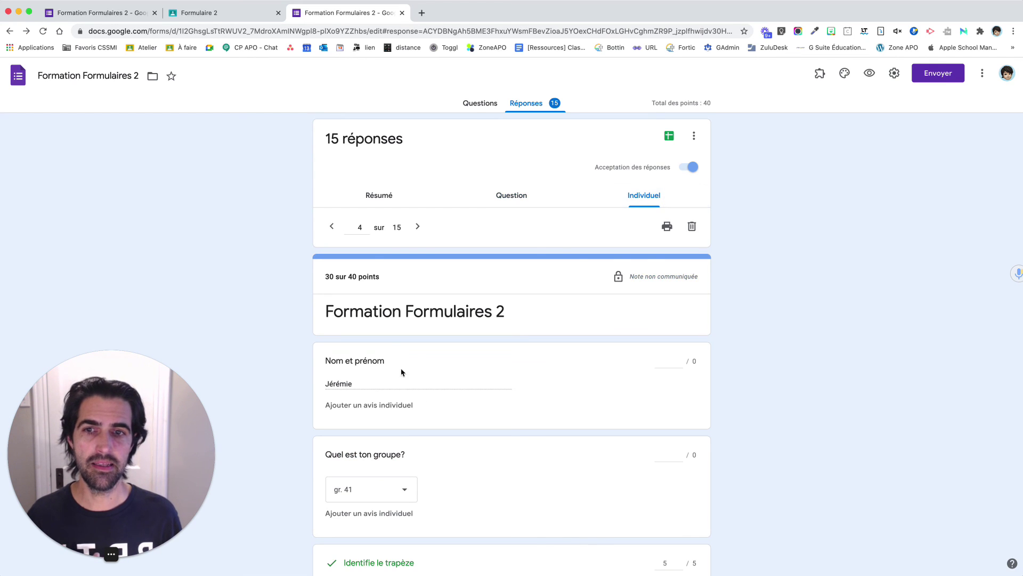
scroll(442, 412, "down", 20)
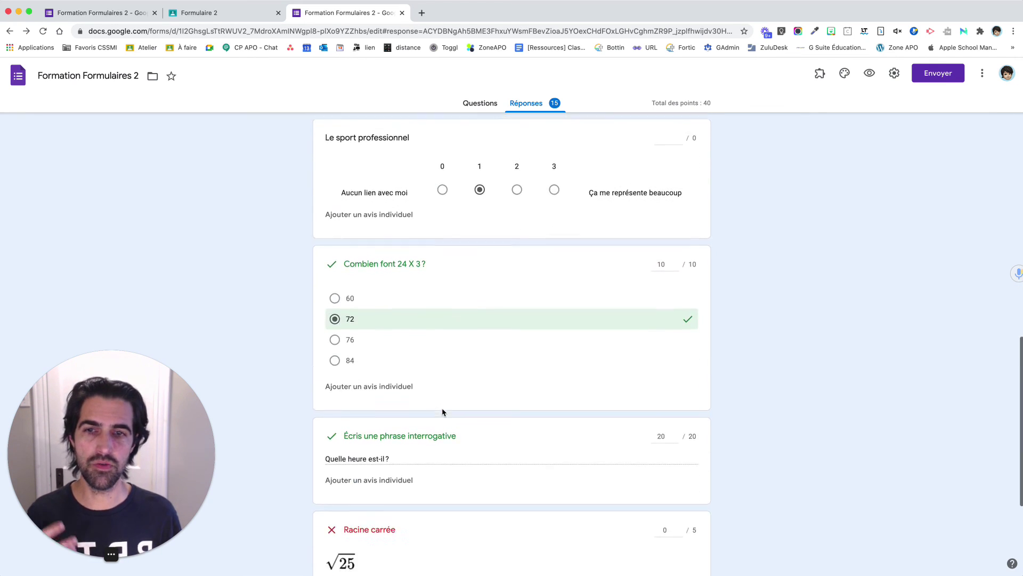
scroll(442, 412, "down", 3)
scroll(442, 412, "up", 20)
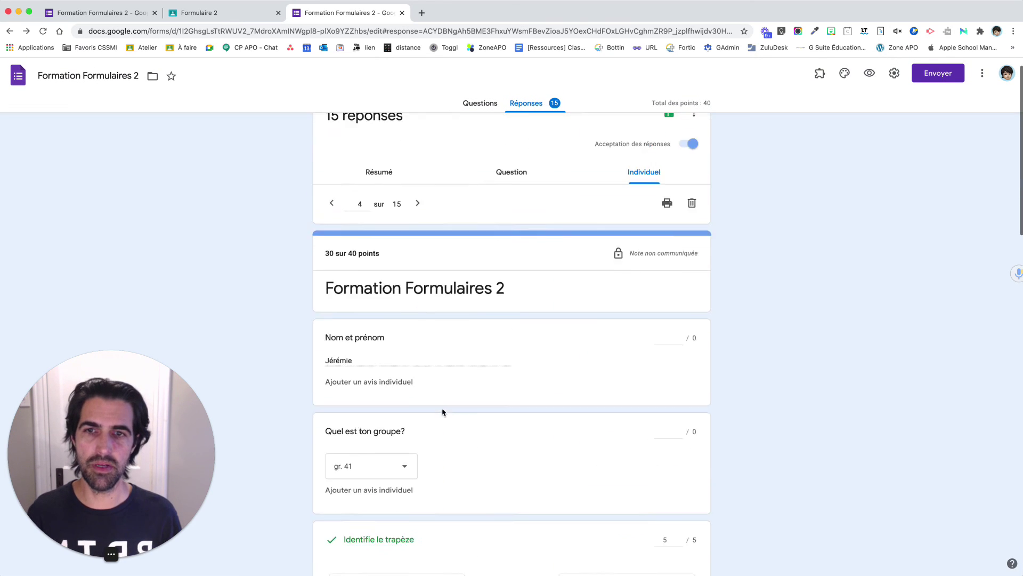
scroll(443, 412, "down", 1)
scroll(442, 412, "down", 15)
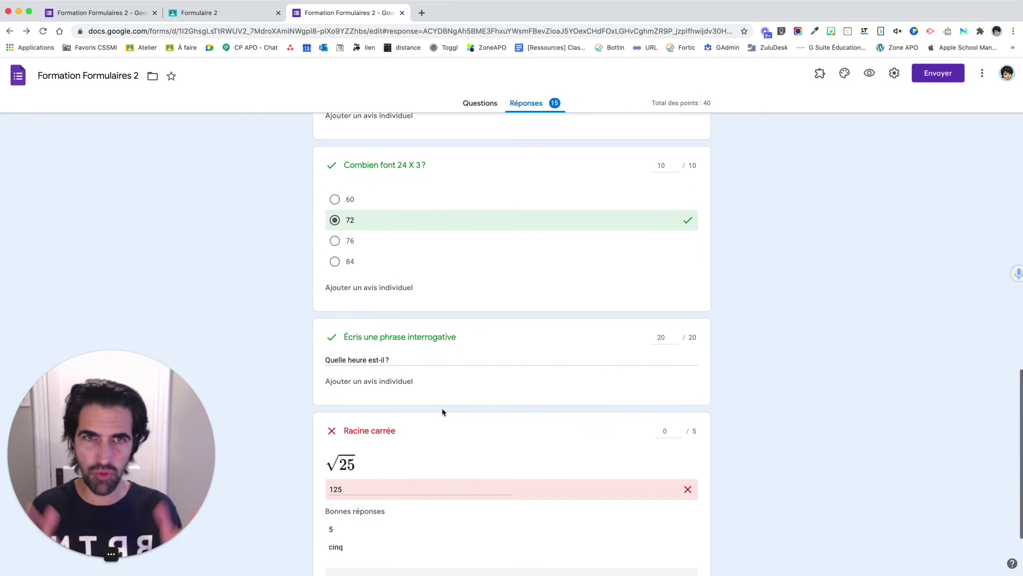
scroll(442, 412, "down", 3)
scroll(443, 412, "up", 10)
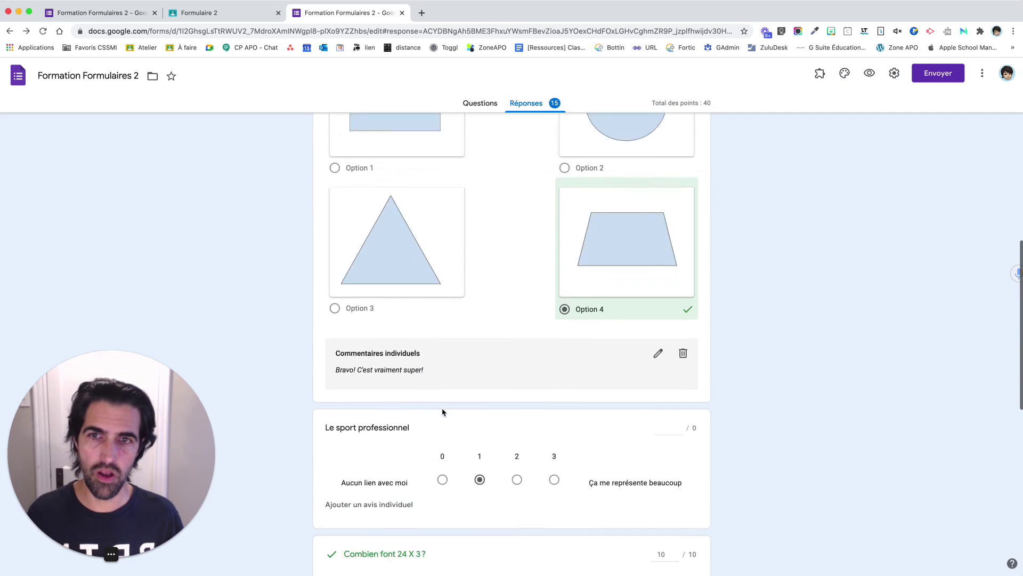
scroll(442, 412, "up", 5)
scroll(442, 412, "down", 1)
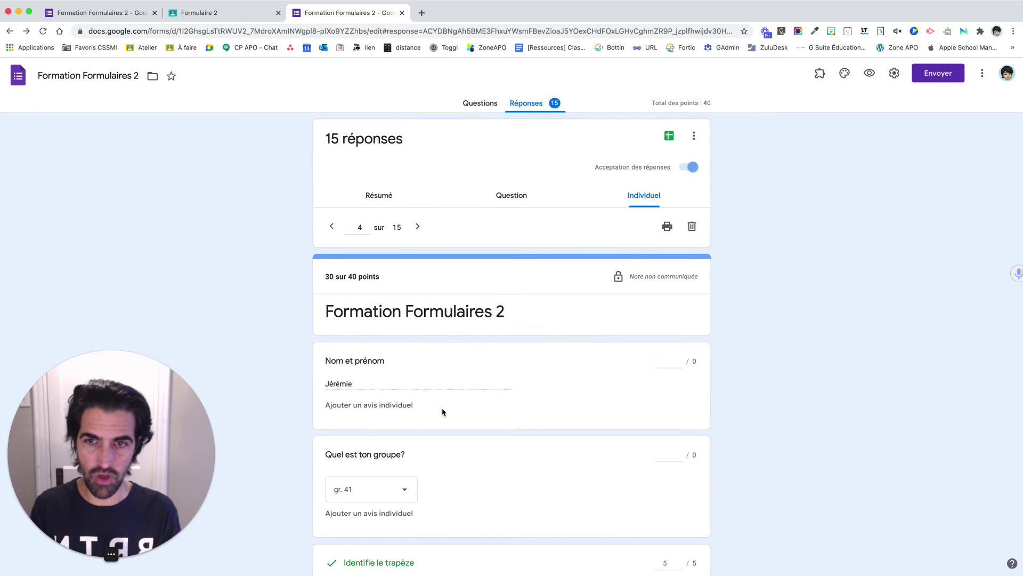